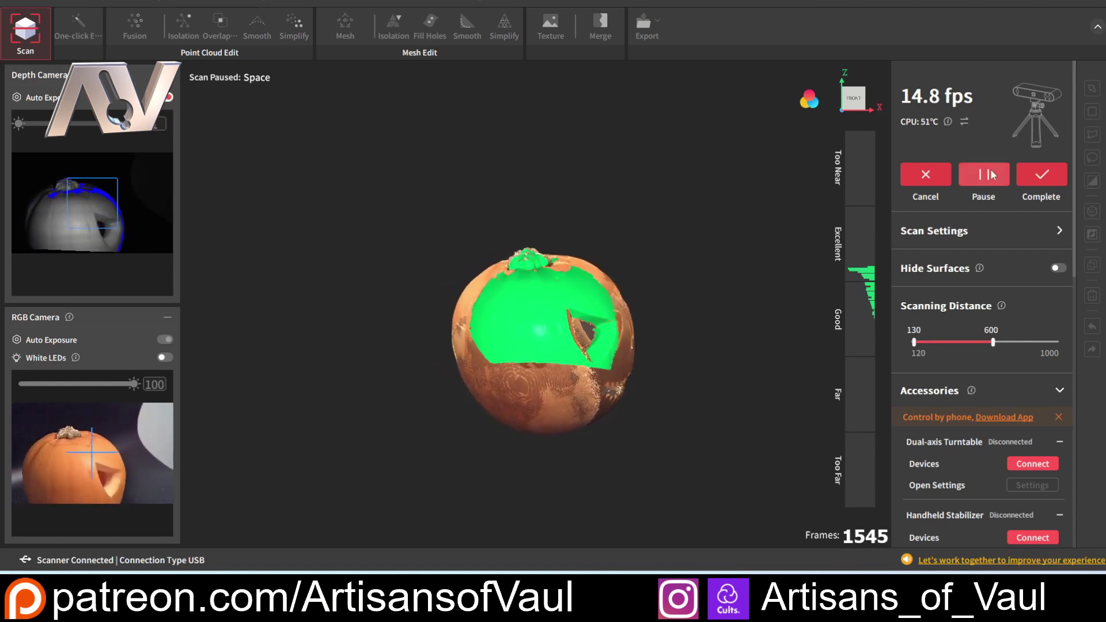
Complete the scan and fuse its point cloud with the Advanced method at a point distance of 0.27
{"action": "left_click", "coordinate": [1034, 176]}
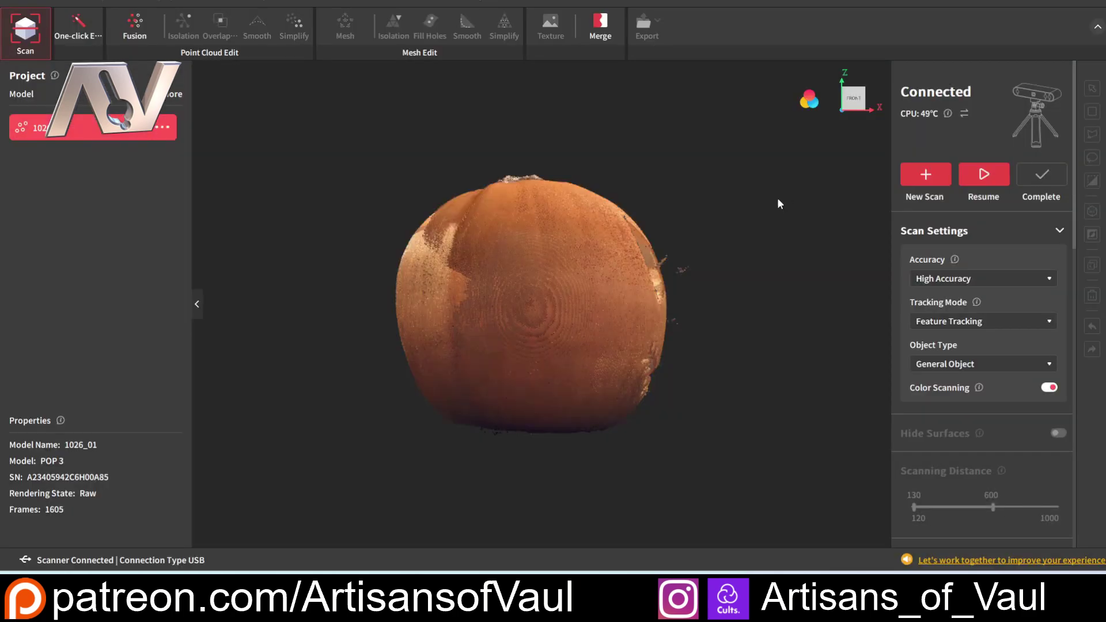
{"action": "left_click", "coordinate": [136, 32]}
{"action": "left_click_drag", "start_coordinate": [675, 216], "coordinate": [397, 270]}
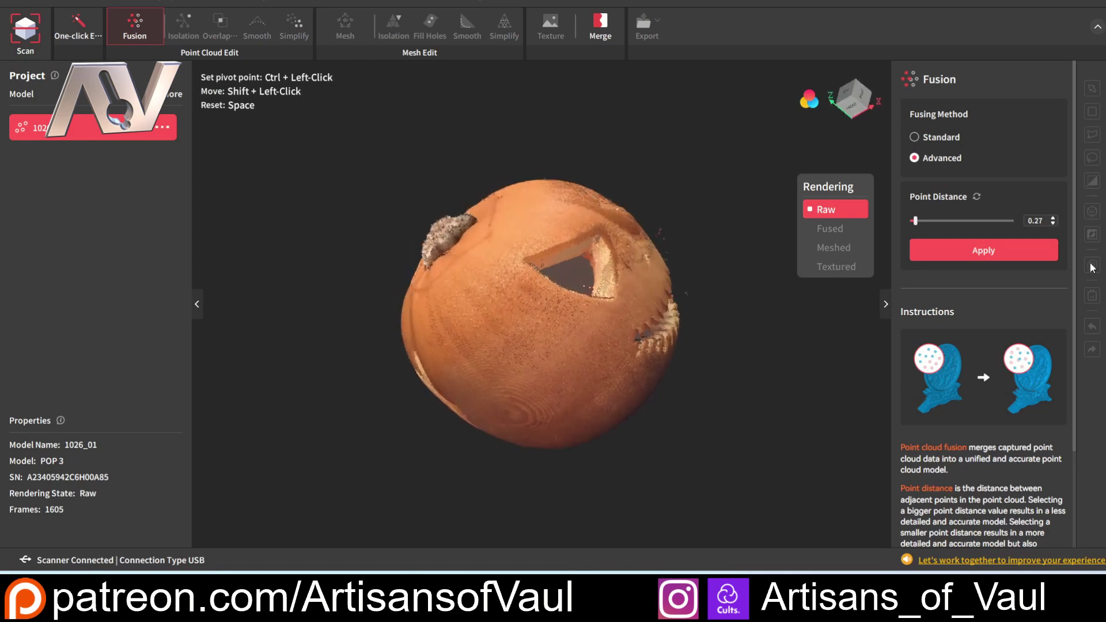
{"action": "left_click", "coordinate": [952, 247]}
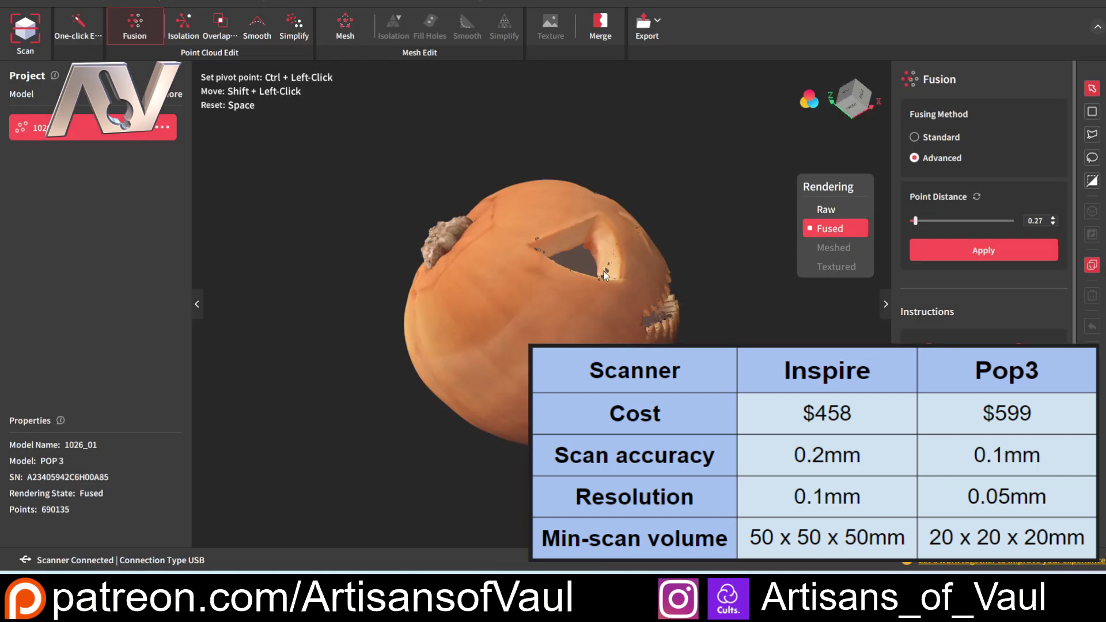
Remove isolated points at a 15% isolation rate and overlapping points at a 0.58 mm overlap distance from the fused cloud
{"action": "left_click_drag", "start_coordinate": [602, 271], "coordinate": [472, 242]}
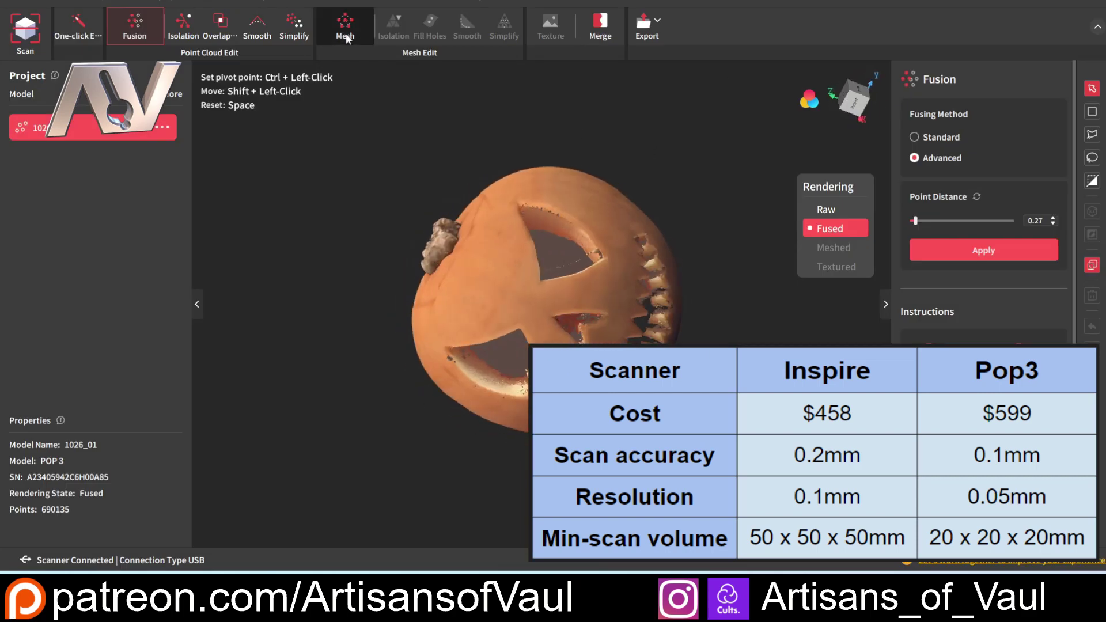
{"action": "left_click", "coordinate": [188, 30]}
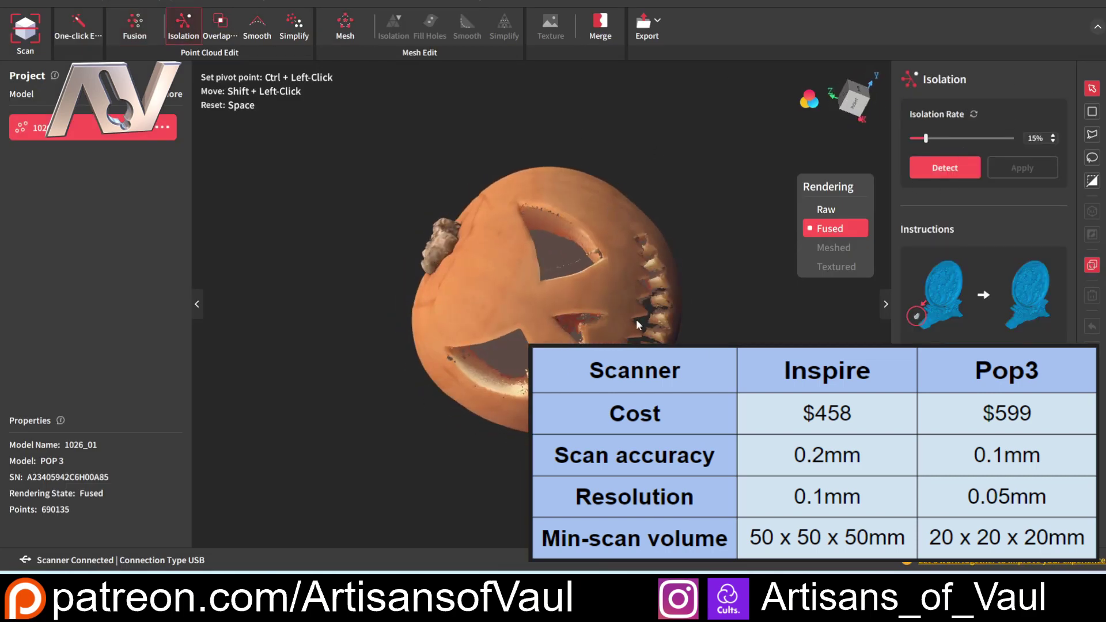
{"action": "left_click", "coordinate": [924, 171]}
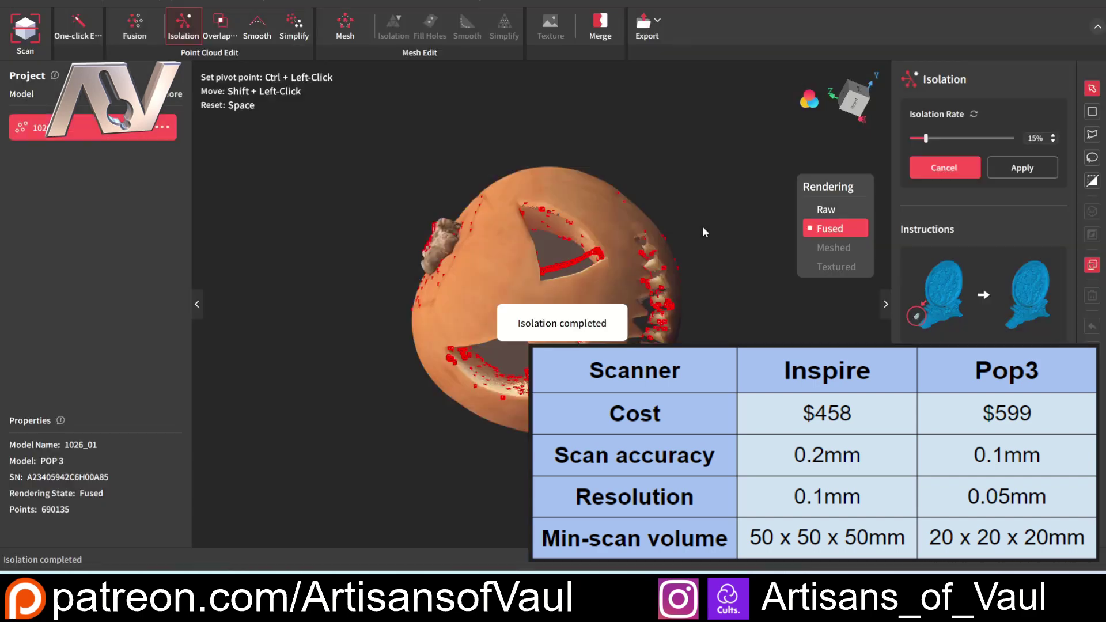
{"action": "left_click", "coordinate": [1022, 167]}
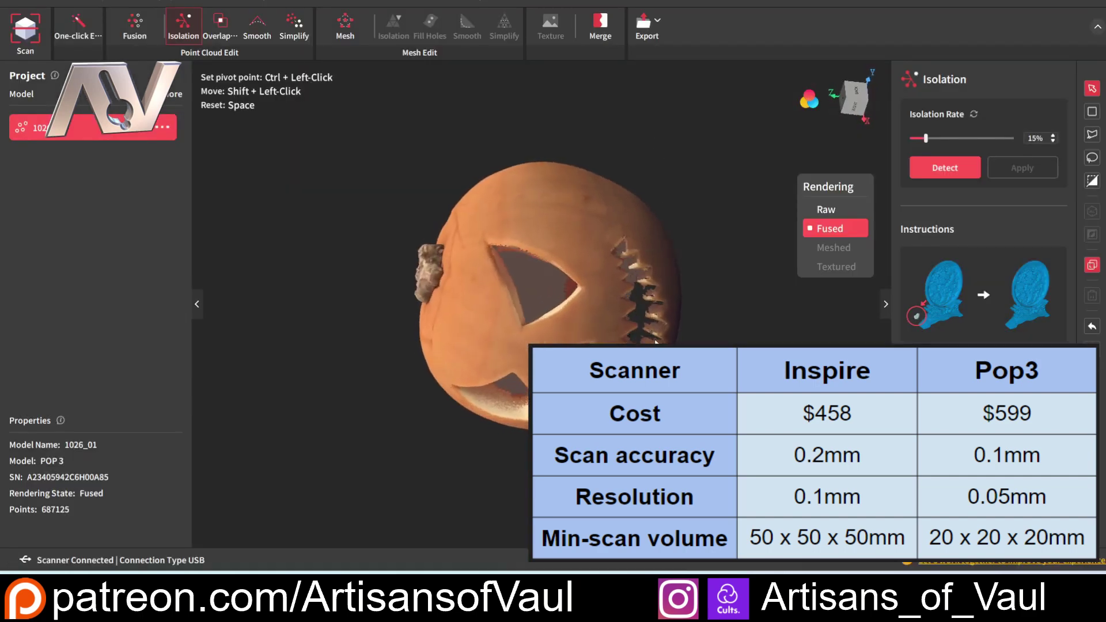
{"action": "left_click", "coordinate": [222, 29]}
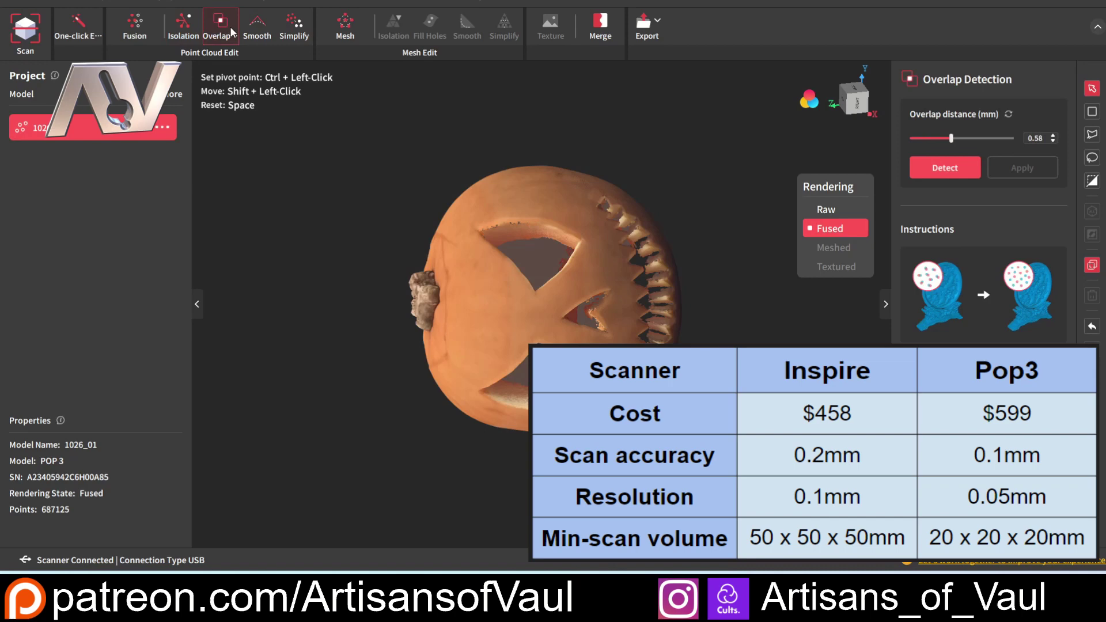
{"action": "left_click", "coordinate": [947, 171]}
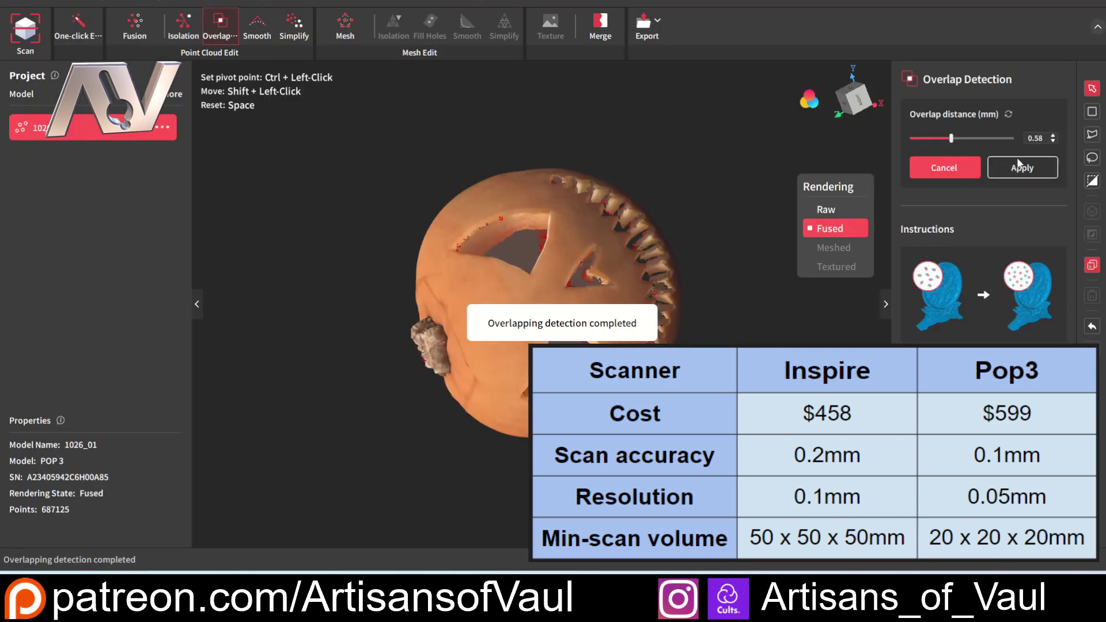
{"action": "left_click", "coordinate": [1021, 167]}
Generate a mesh from the cleaned point cloud at quality 6.0 without automatic hole filling
{"action": "left_click", "coordinate": [345, 26]}
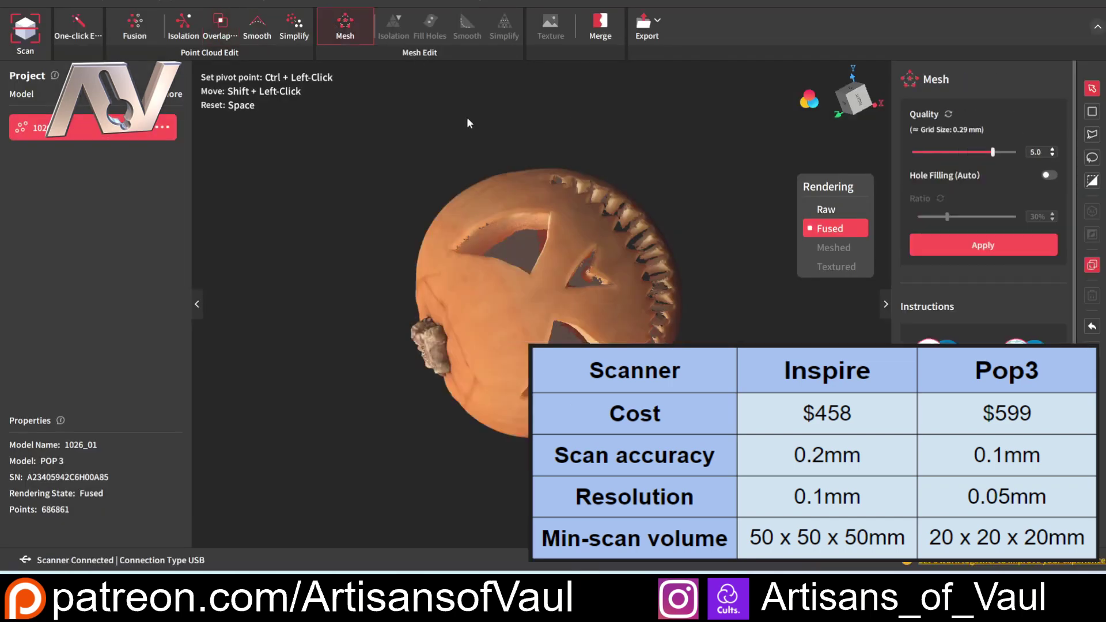
{"action": "left_click_drag", "start_coordinate": [553, 276], "coordinate": [536, 266]}
{"action": "left_click_drag", "start_coordinate": [993, 152], "coordinate": [1016, 152]}
{"action": "left_click", "coordinate": [982, 246]}
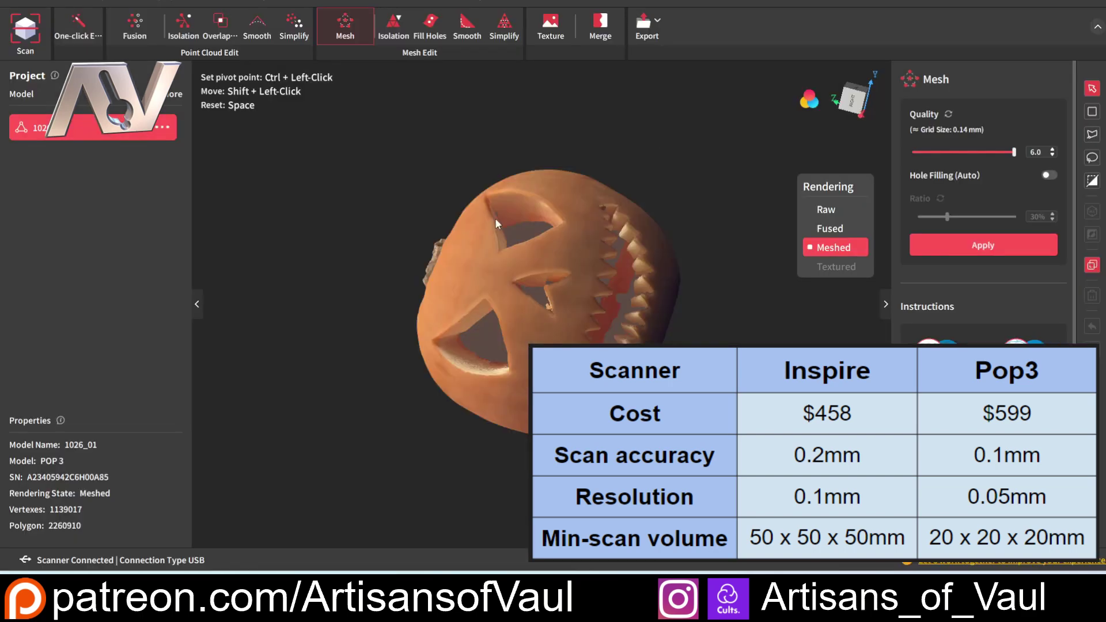
{"action": "left_click_drag", "start_coordinate": [495, 218], "coordinate": [748, 215]}
{"action": "scroll", "coordinate": [618, 209], "scroll_direction": "down", "scroll_amount": 5}
{"action": "scroll", "coordinate": [617, 200], "scroll_direction": "up", "scroll_amount": 5}
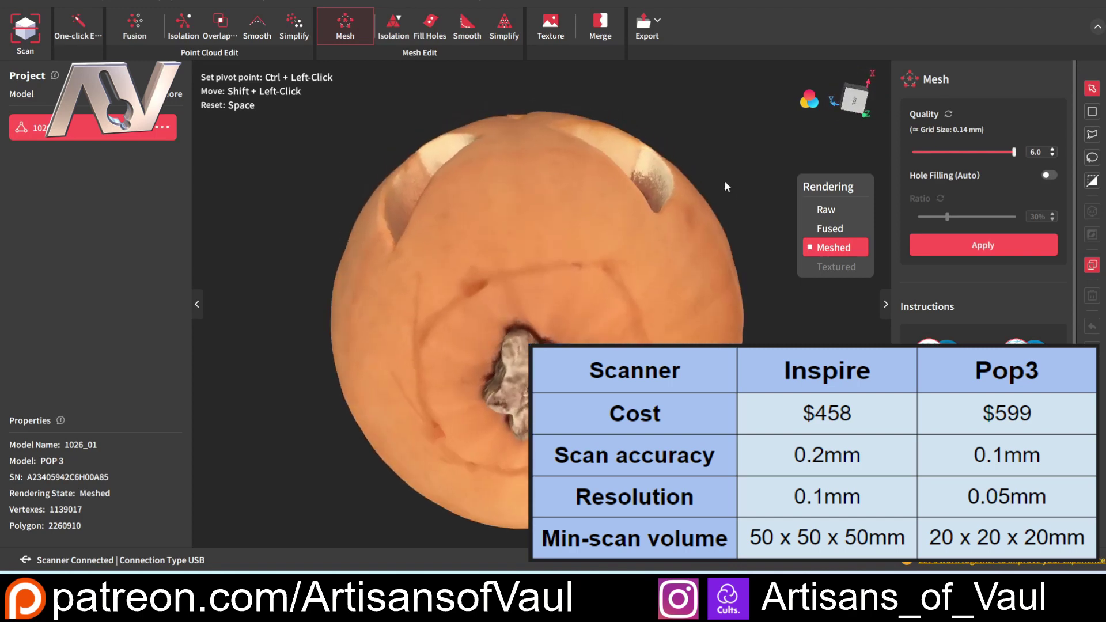
{"action": "left_click_drag", "start_coordinate": [724, 181], "coordinate": [578, 233]}
{"action": "left_click", "coordinate": [430, 26]}
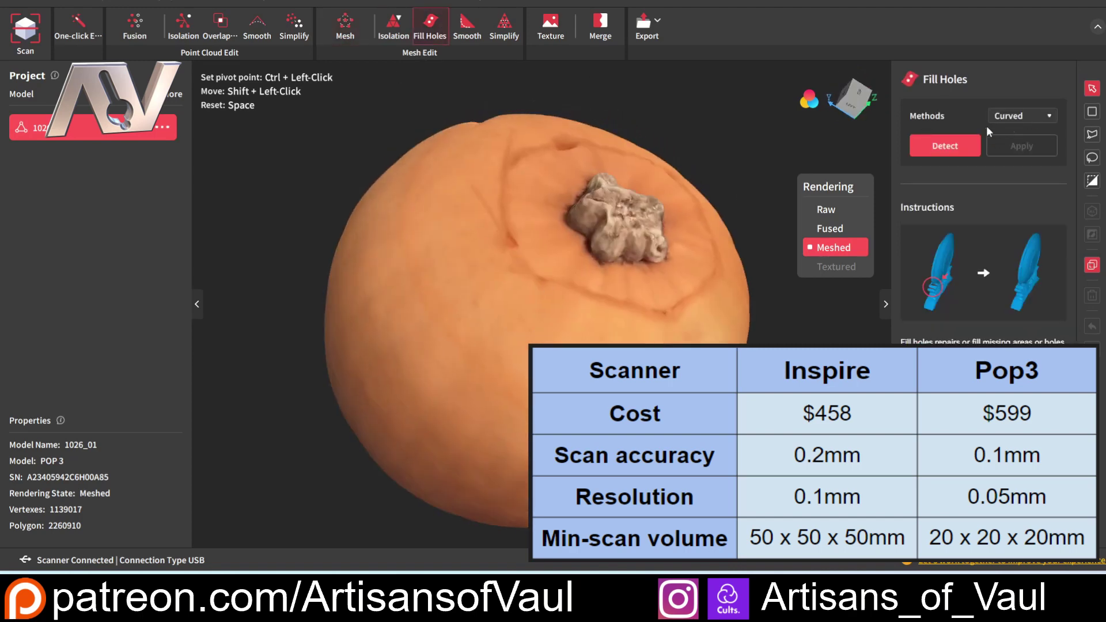
{"action": "left_click_drag", "start_coordinate": [727, 183], "coordinate": [555, 296]}
Regenerate the pumpkin mesh with automatic hole filling enabled at a ratio of 100%
{"action": "left_click", "coordinate": [346, 38]}
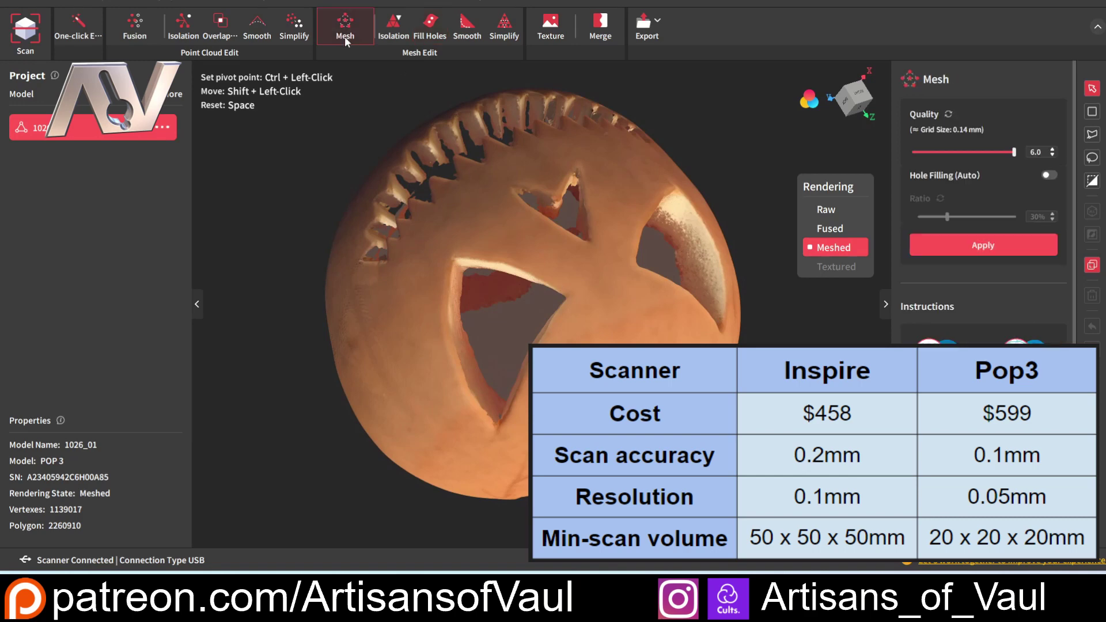
{"action": "left_click", "coordinate": [1049, 175]}
{"action": "left_click_drag", "start_coordinate": [972, 222], "coordinate": [1018, 223]}
{"action": "left_click_drag", "start_coordinate": [663, 215], "coordinate": [532, 300]}
{"action": "left_click_drag", "start_coordinate": [518, 231], "coordinate": [380, 334]}
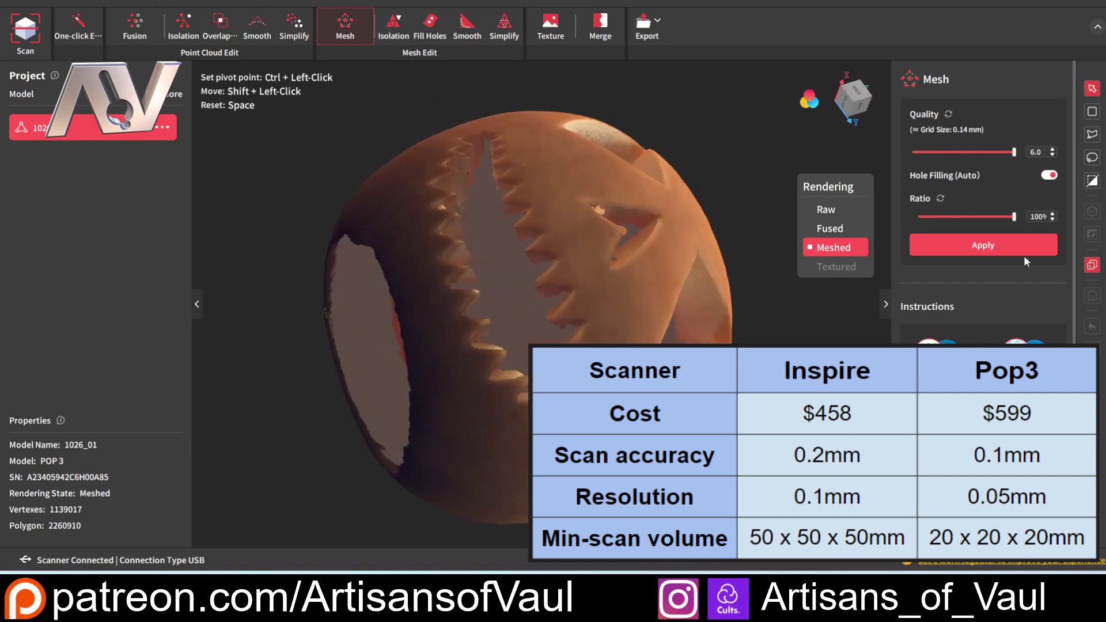
{"action": "left_click", "coordinate": [1024, 248]}
{"action": "left_click", "coordinate": [610, 282]}
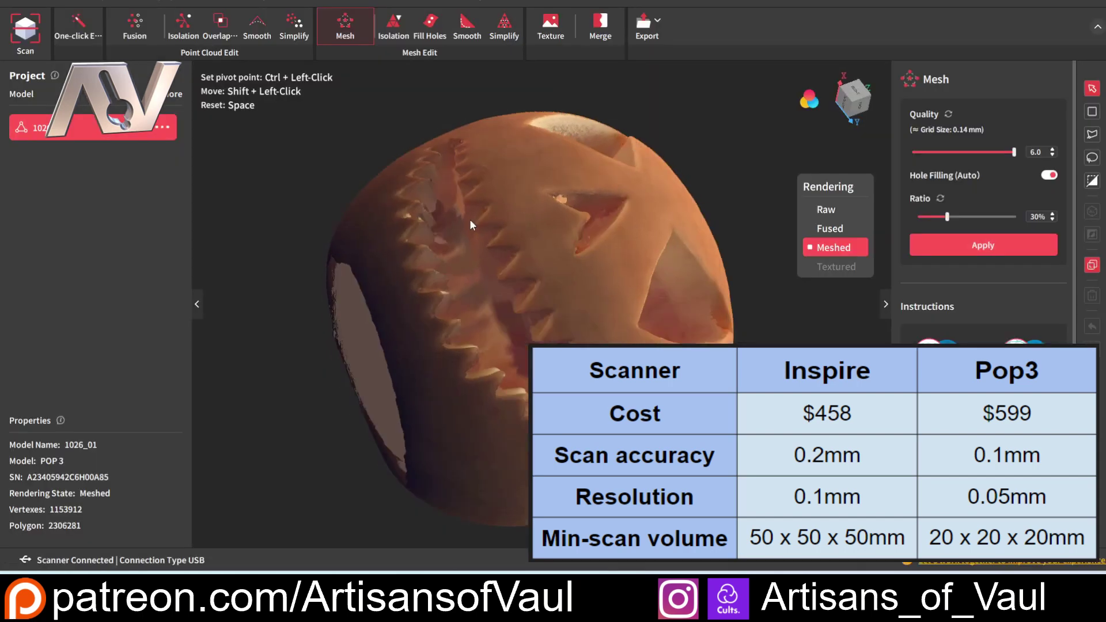
Apply texture mapping to the hole-filled pumpkin mesh
{"action": "left_click_drag", "start_coordinate": [469, 219], "coordinate": [490, 126]}
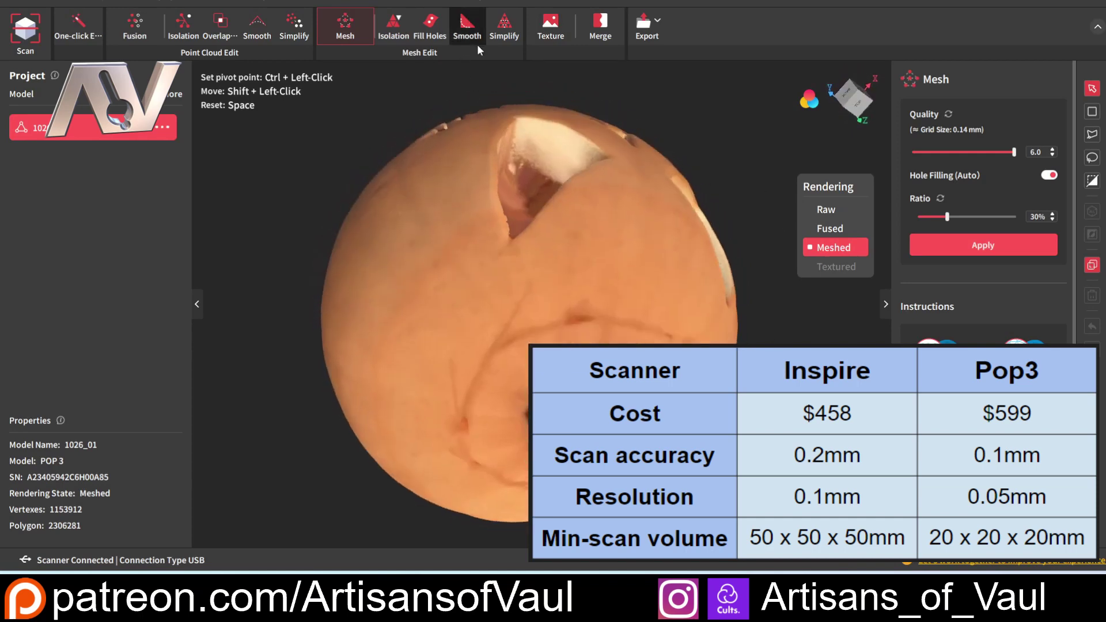
{"action": "left_click", "coordinate": [550, 26]}
{"action": "left_click", "coordinate": [1014, 142]}
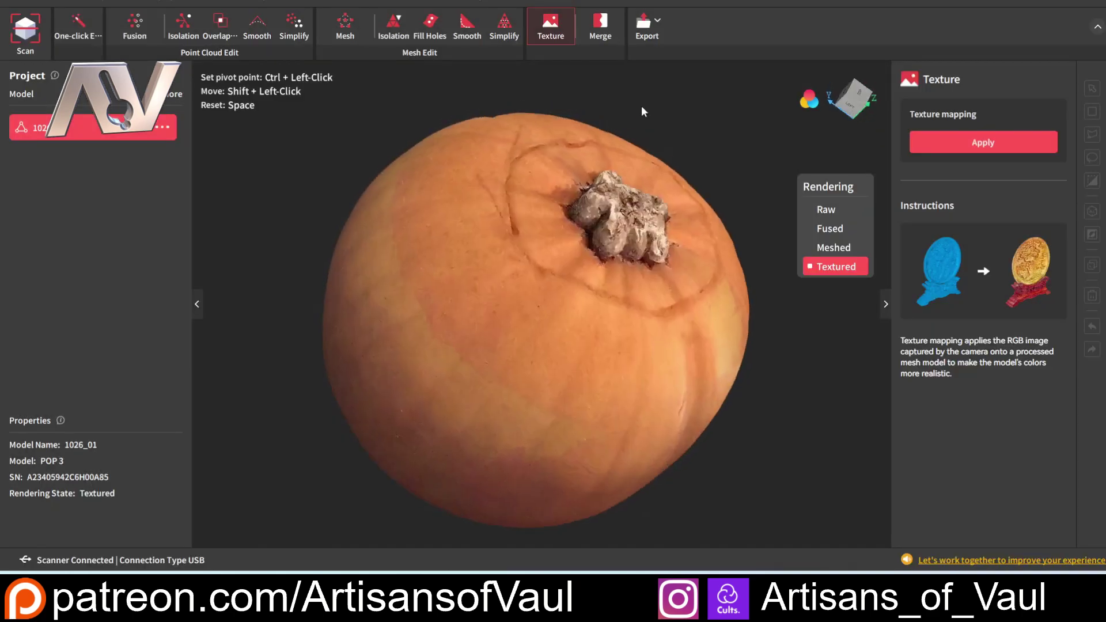
{"action": "left_click_drag", "start_coordinate": [642, 106], "coordinate": [644, 307]}
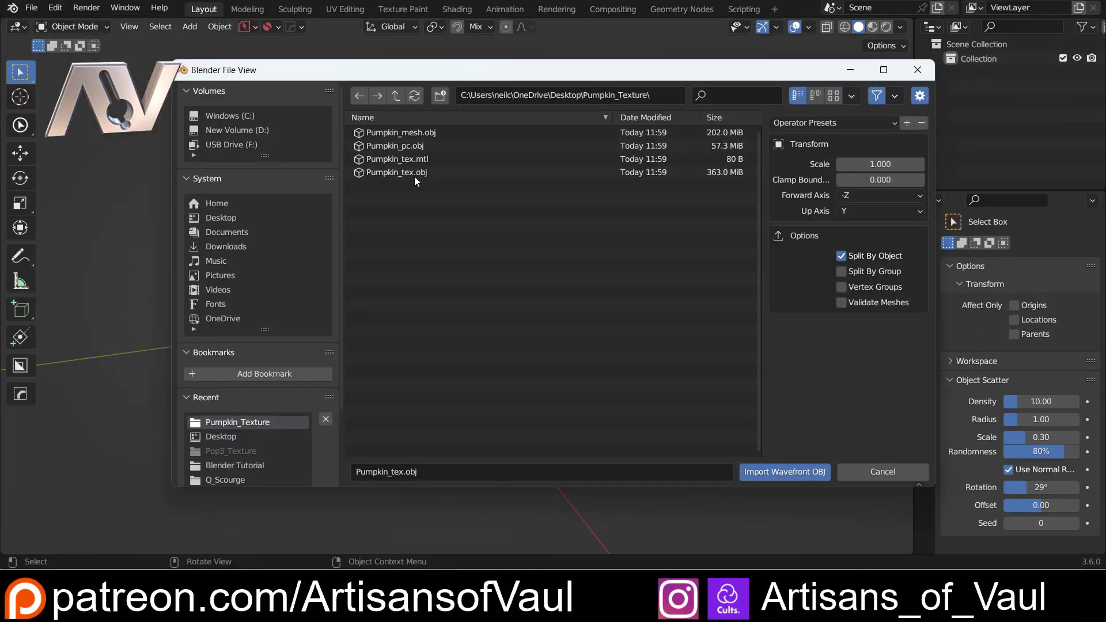
In Blender, import Pumpkin_tex.obj, centre the object's origin on the pumpkin and move it close to the world origin
{"action": "double_click", "coordinate": [414, 176]}
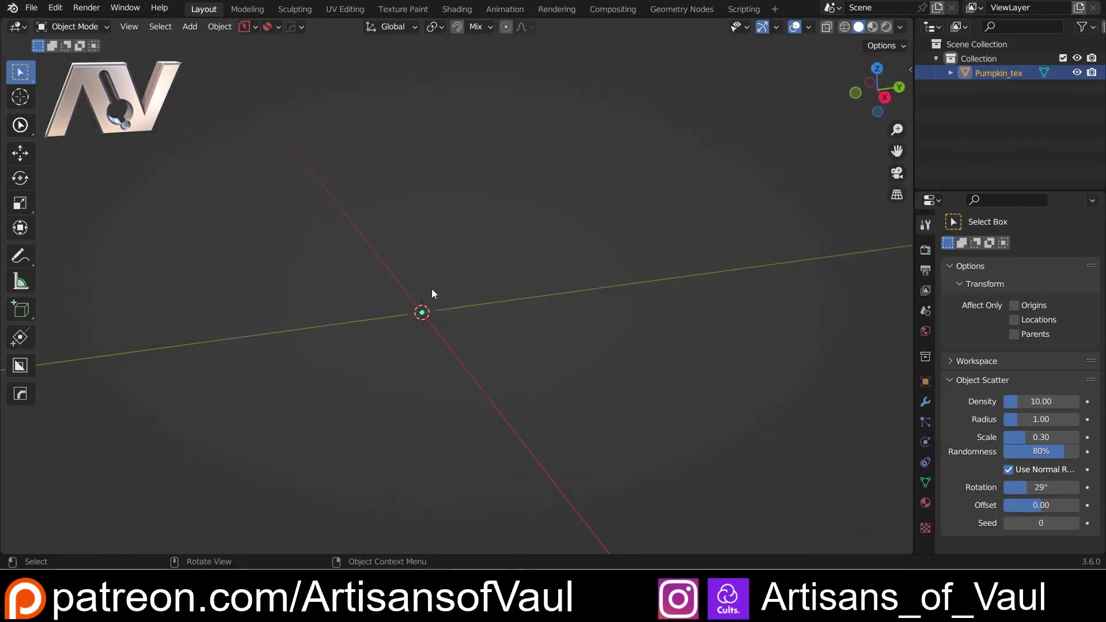
{"action": "key", "text": "KP_Decimal"}
{"action": "key", "text": "shift+s"}
{"action": "left_click", "coordinate": [474, 390]}
{"action": "key", "text": "shift+s"}
{"action": "left_click", "coordinate": [553, 326]}
{"action": "key", "text": "g"}
{"action": "left_click", "coordinate": [468, 332]}
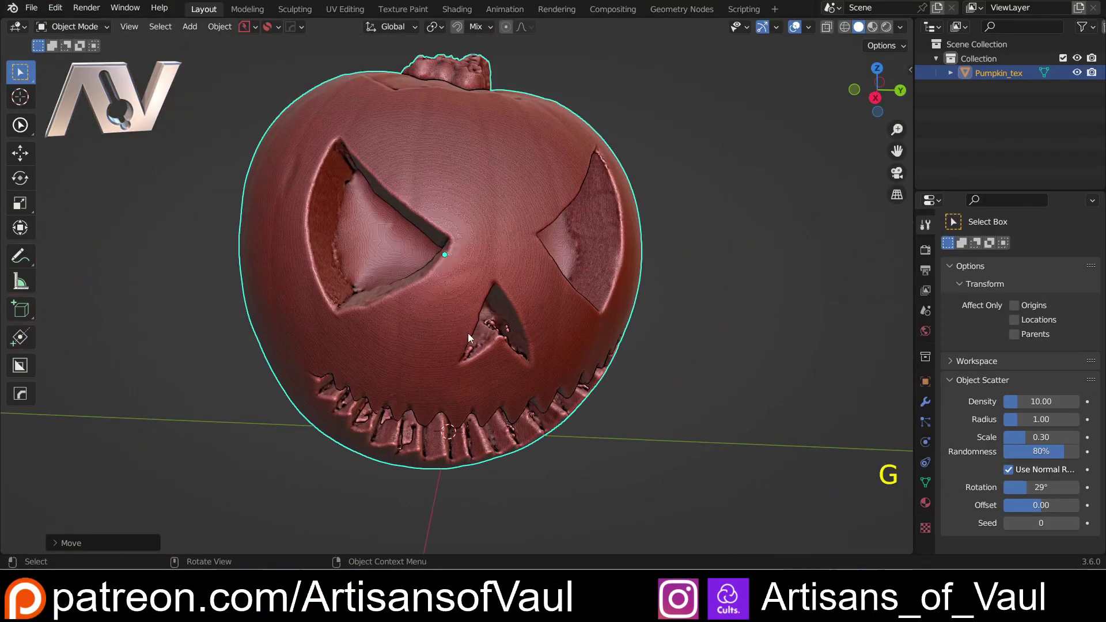
Examine the imported pumpkin's vertices around the eye openings in Edit Mode, and return to Object Mode
{"action": "middle_click_drag", "start_coordinate": [468, 333], "coordinate": [440, 397]}
{"action": "middle_click_drag", "start_coordinate": [440, 398], "coordinate": [368, 251], "text": "shift"}
{"action": "scroll", "coordinate": [369, 252], "scroll_direction": "up", "scroll_amount": 4}
{"action": "key", "text": "Tab"}
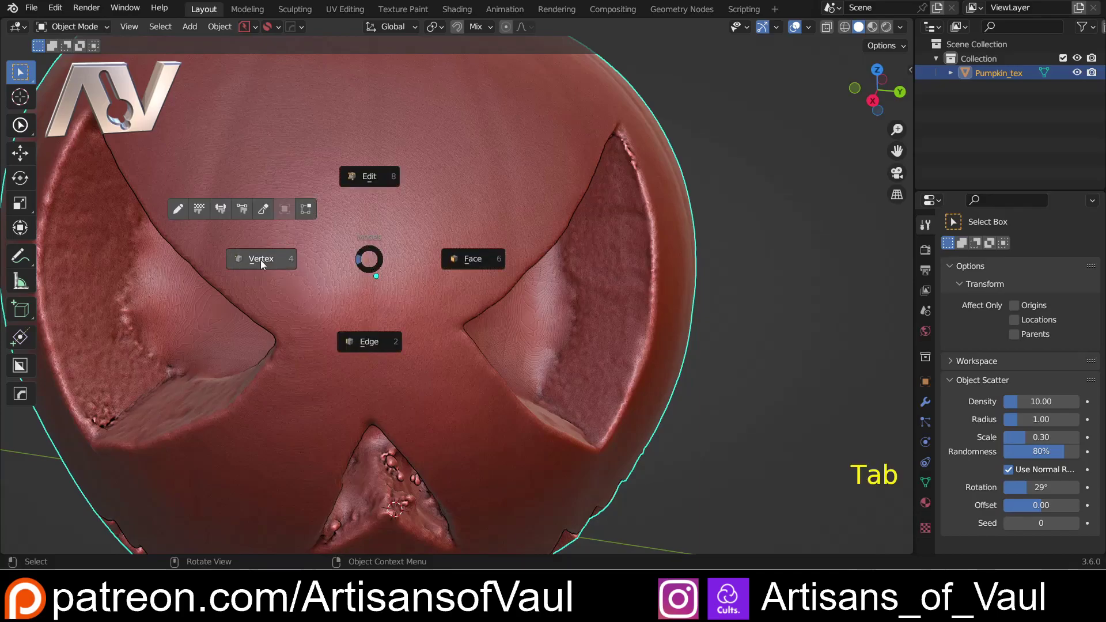
{"action": "left_click", "coordinate": [260, 261]}
{"action": "scroll", "coordinate": [260, 260], "scroll_direction": "up", "scroll_amount": 4}
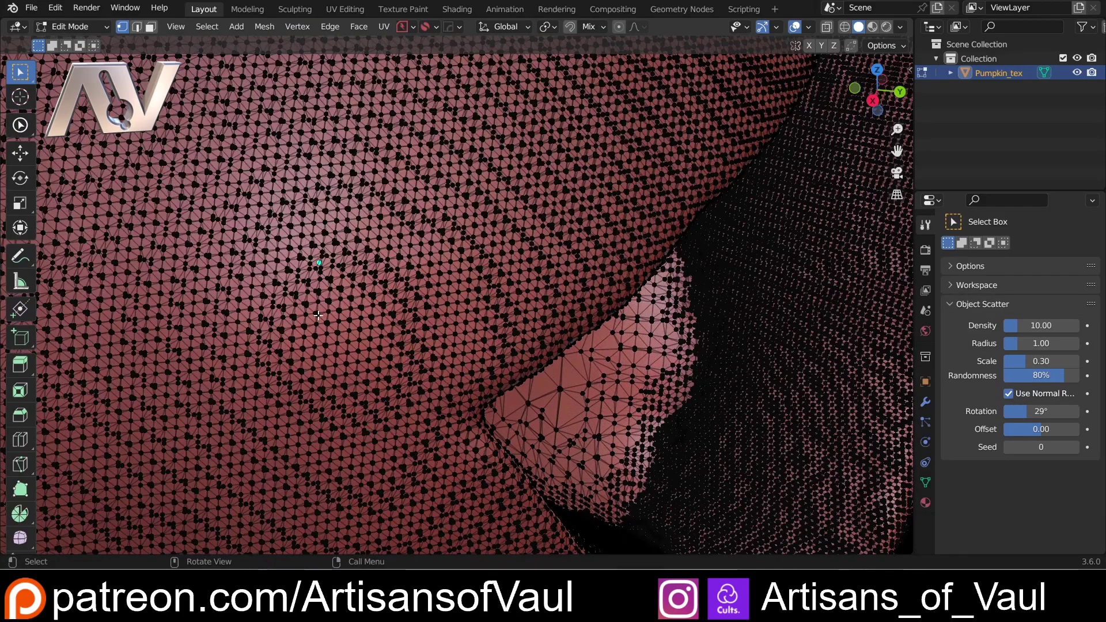
{"action": "scroll", "coordinate": [320, 315], "scroll_direction": "down", "scroll_amount": 8}
{"action": "key", "text": "Tab"}
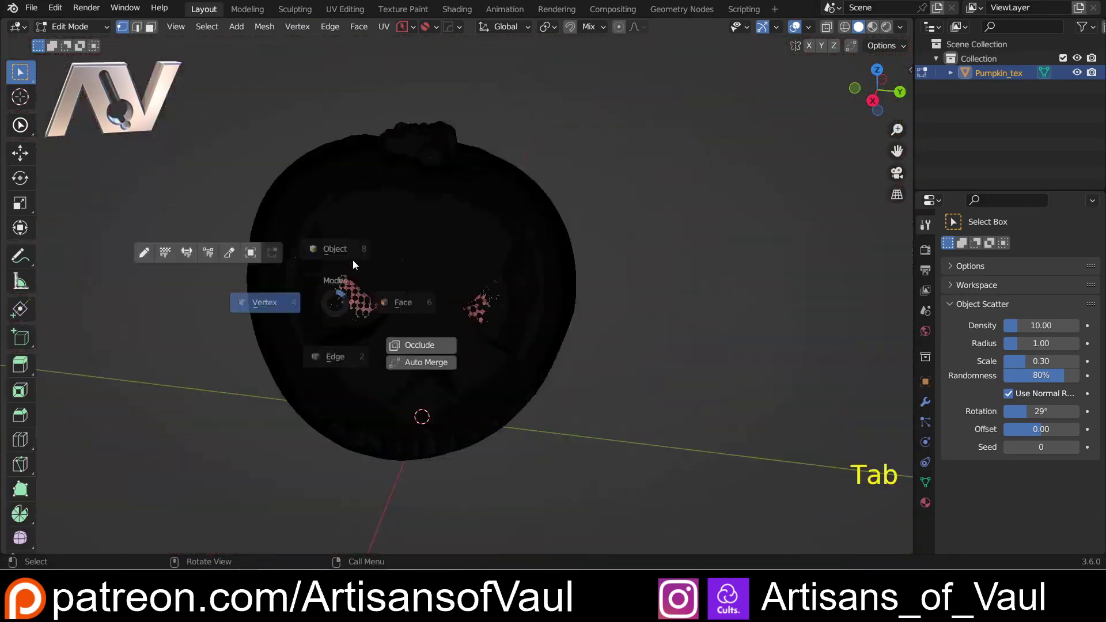
{"action": "left_click", "coordinate": [335, 220]}
{"action": "middle_click_drag", "start_coordinate": [338, 307], "coordinate": [311, 276]}
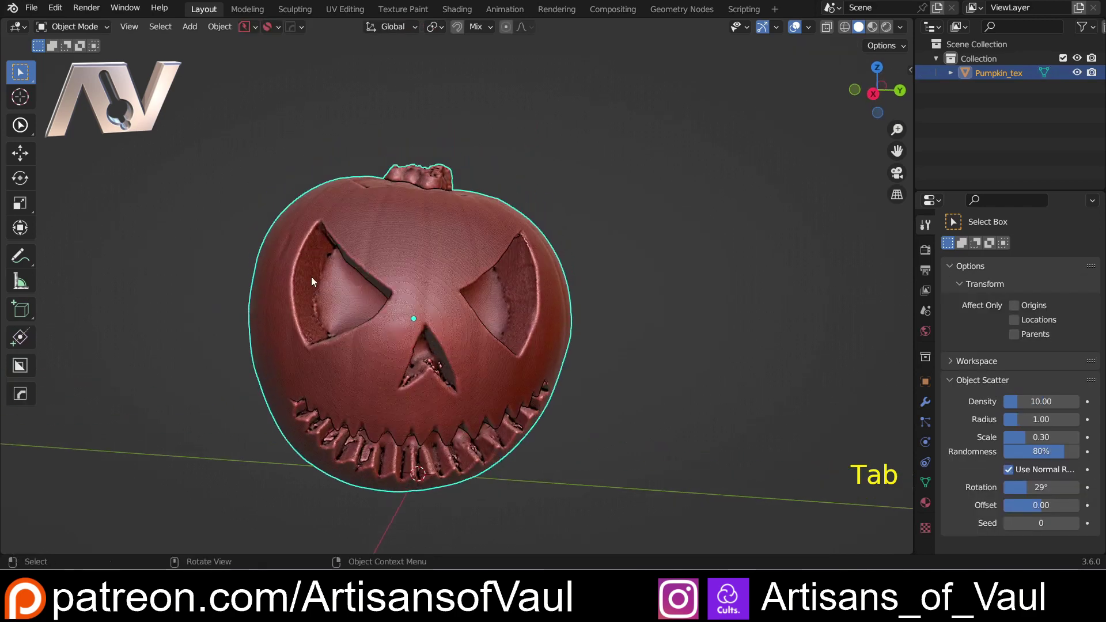
Switch the viewport to Material Preview and replace the material's Base Color image with Punpkin_tex.jpg
{"action": "left_click", "coordinate": [872, 27]}
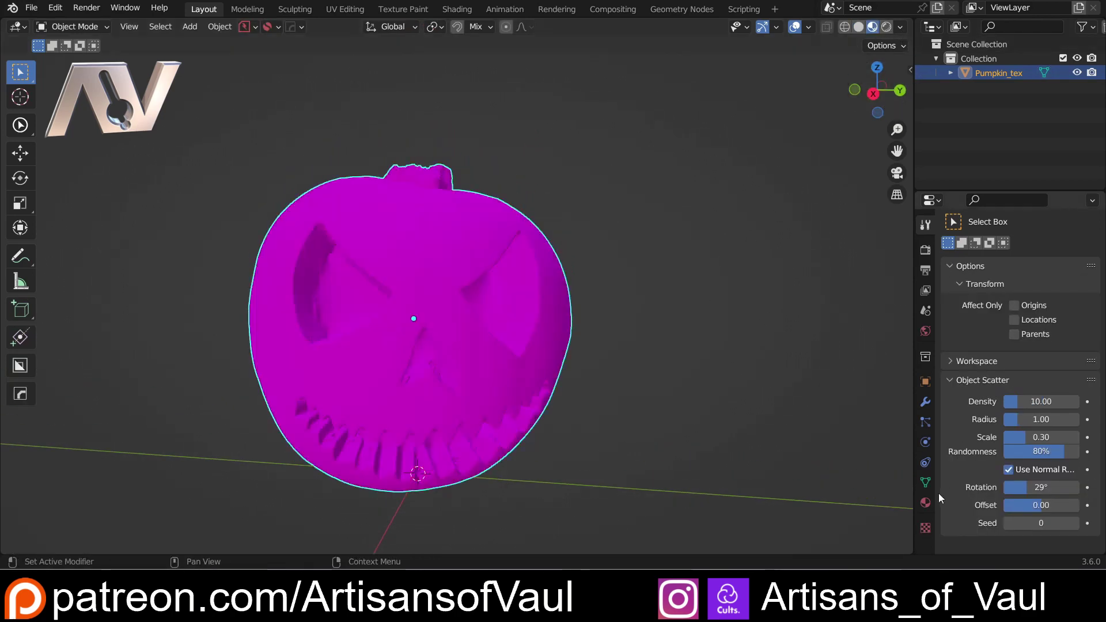
{"action": "left_click", "coordinate": [928, 520]}
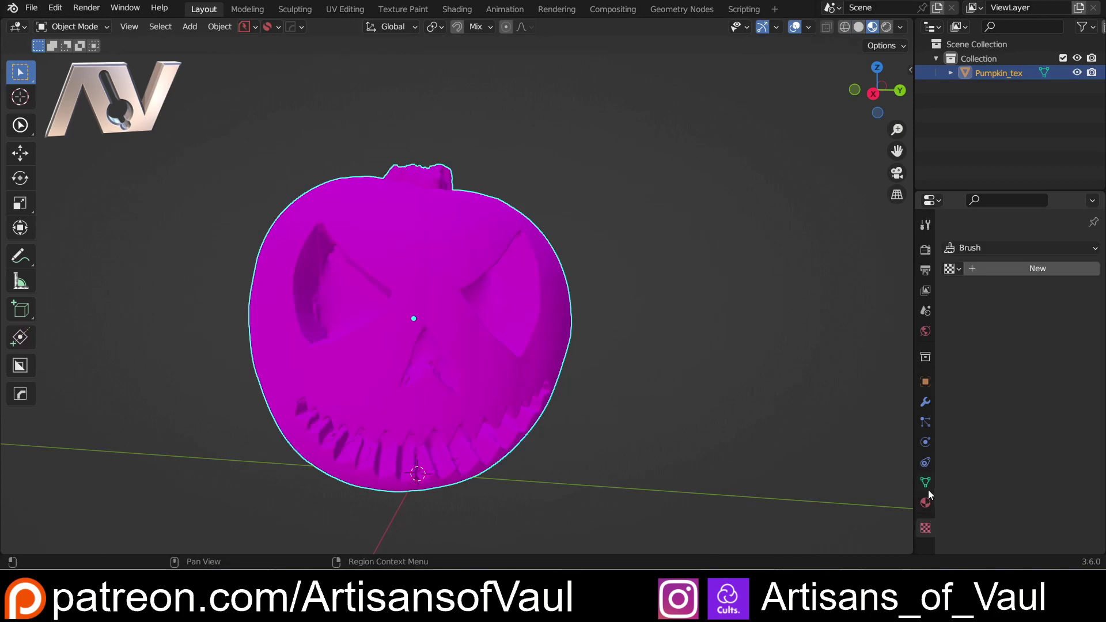
{"action": "left_click", "coordinate": [928, 485]}
{"action": "left_click", "coordinate": [925, 502]}
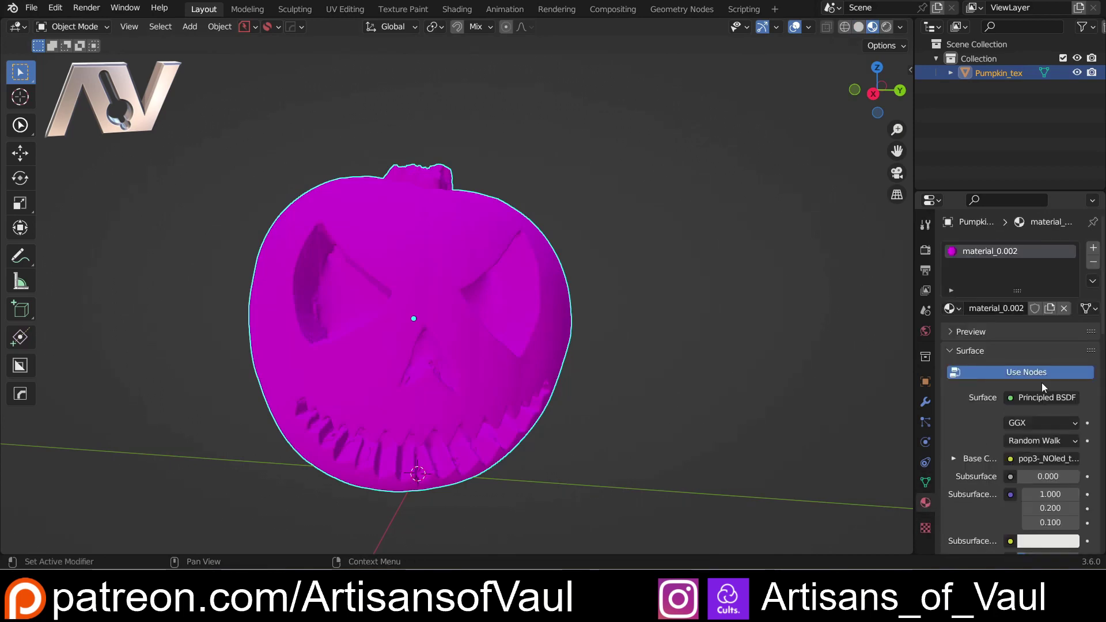
{"action": "scroll", "coordinate": [1042, 395], "scroll_direction": "down", "scroll_amount": 3}
{"action": "left_click", "coordinate": [955, 390]}
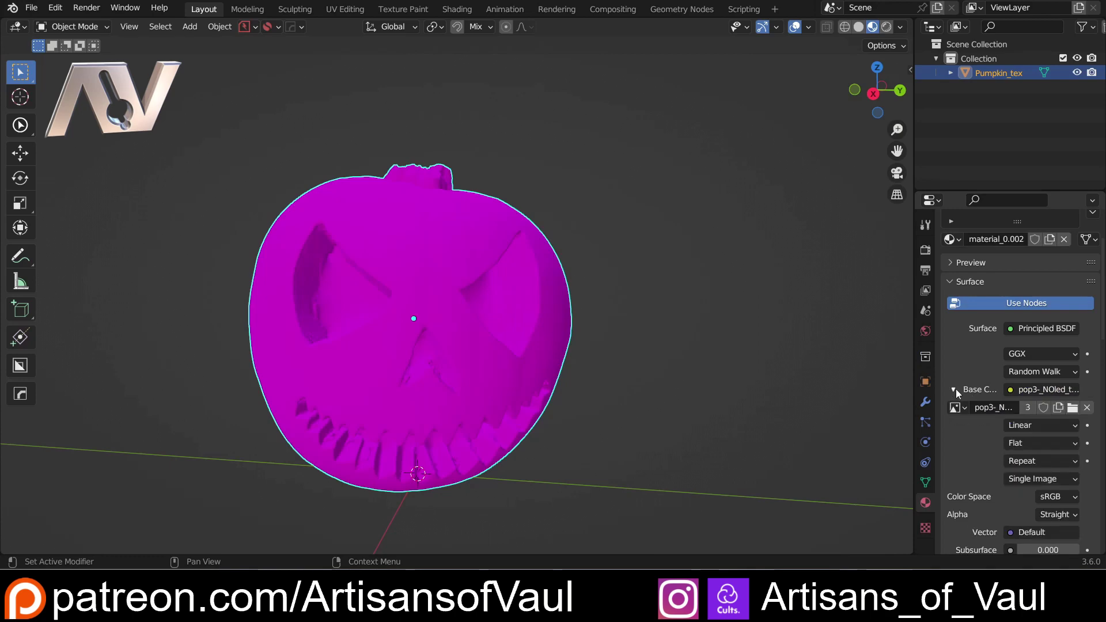
{"action": "left_click", "coordinate": [1073, 408]}
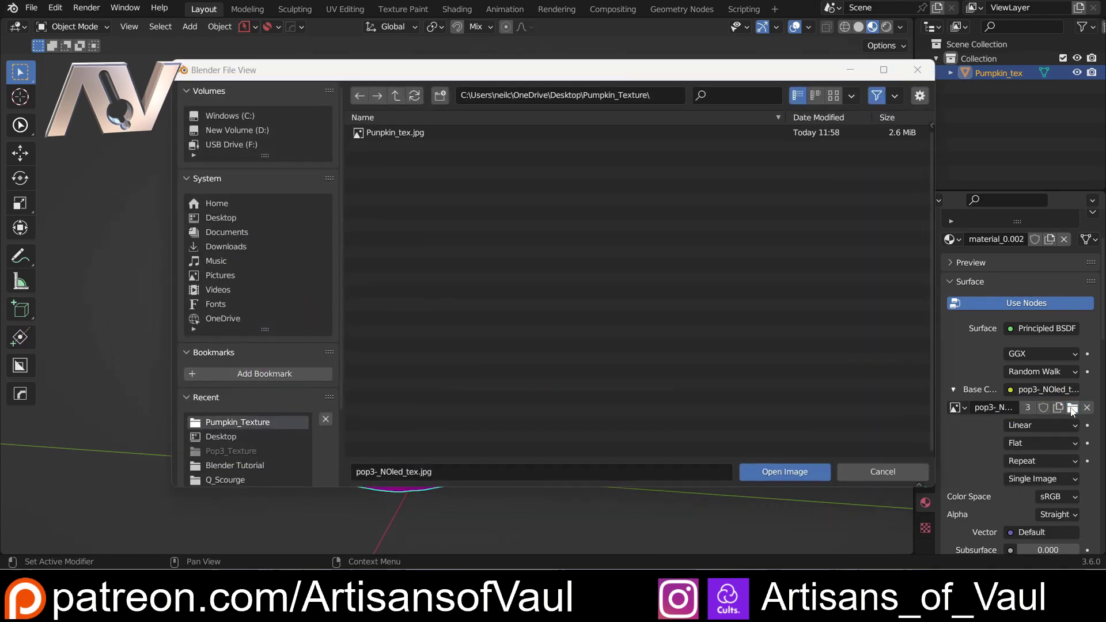
{"action": "left_click", "coordinate": [431, 137]}
{"action": "left_click", "coordinate": [780, 474]}
{"action": "left_click", "coordinate": [583, 344]}
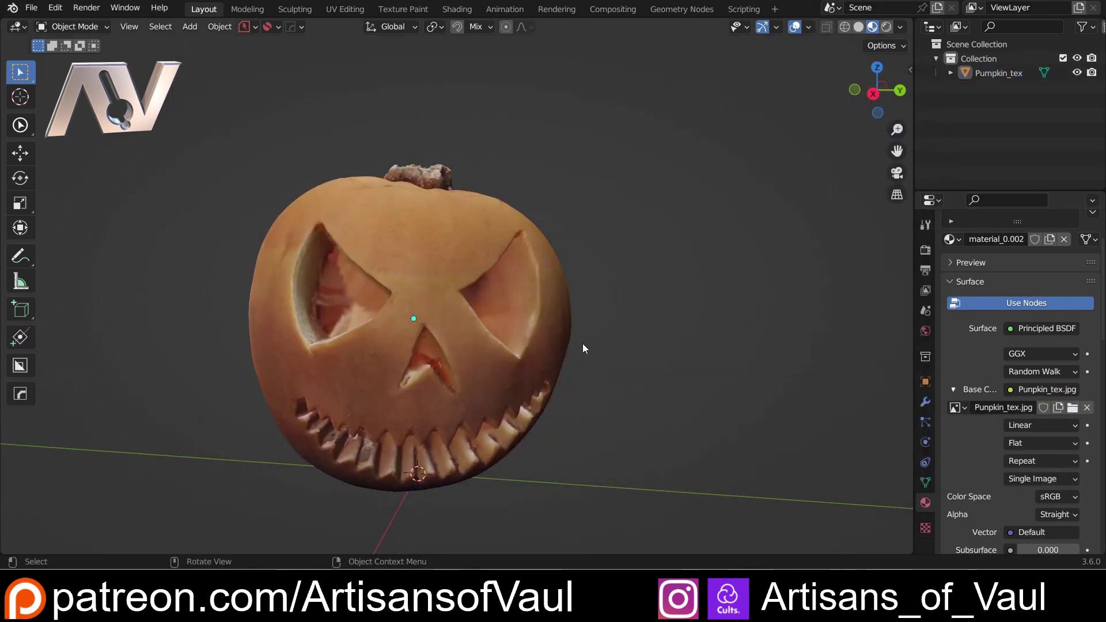
Select the textured pumpkin and add a Decimate modifier to it
{"action": "scroll", "coordinate": [576, 341], "scroll_direction": "down", "scroll_amount": 3}
{"action": "mouse_move", "coordinate": [545, 325]}
{"action": "middle_mouse_down"}
{"action": "mouse_move", "coordinate": [641, 335]}
{"action": "mouse_move", "coordinate": [513, 335]}
{"action": "mouse_move", "coordinate": [538, 341]}
{"action": "middle_mouse_up"}
{"action": "scroll", "coordinate": [513, 335], "scroll_direction": "up", "scroll_amount": 4}
{"action": "middle_click_drag", "start_coordinate": [539, 341], "coordinate": [465, 357], "text": "shift"}
{"action": "scroll", "coordinate": [465, 357], "scroll_direction": "down", "scroll_amount": 3}
{"action": "left_click", "coordinate": [610, 321]}
{"action": "left_click", "coordinate": [925, 401]}
{"action": "left_click", "coordinate": [975, 250]}
{"action": "left_click", "coordinate": [810, 349]}
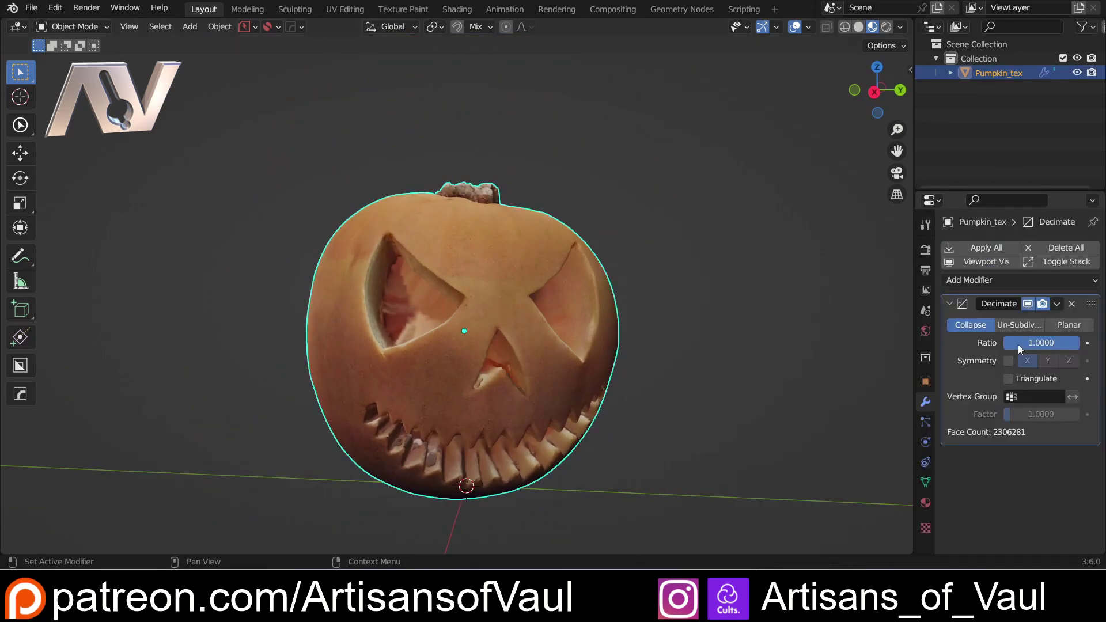
Set the Decimate ratio to 0.02 with Triangulate enabled, and apply the modifier to the pumpkin
{"action": "double_click", "coordinate": [1017, 345]}
{"action": "type", "text": "0.02"}
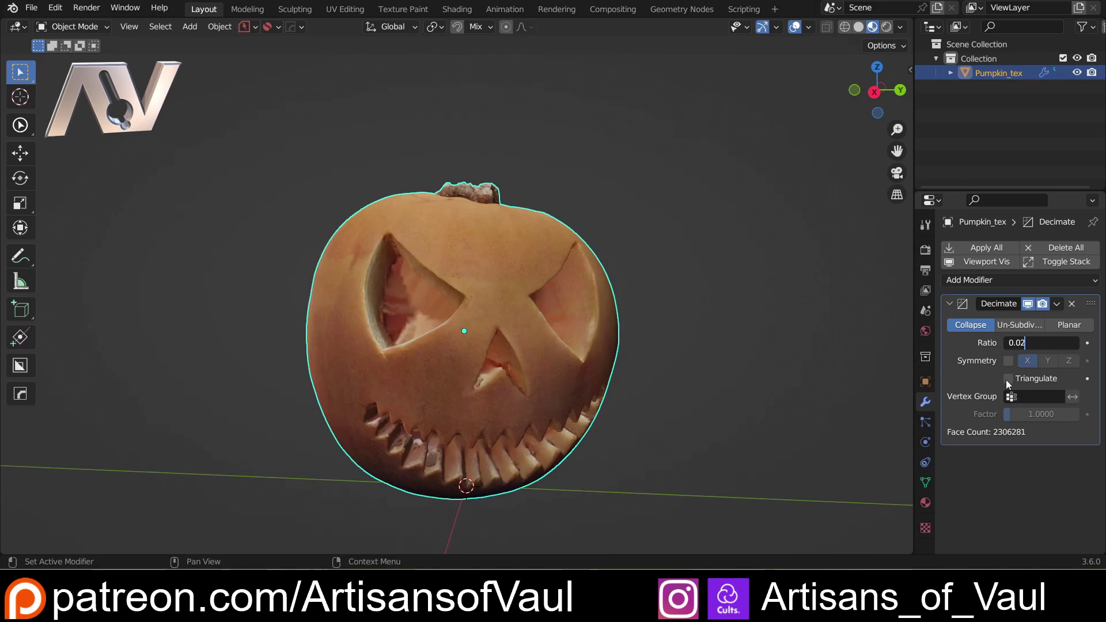
{"action": "key", "text": "Return"}
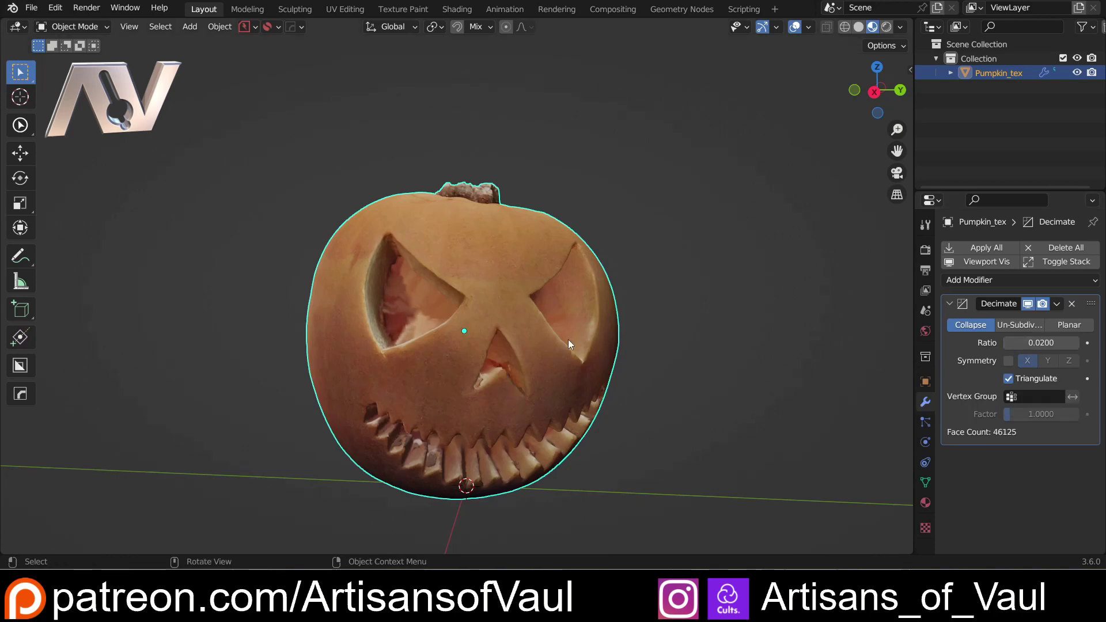
{"action": "key", "text": "q"}
{"action": "key", "text": "q"}
Check the decimated mesh's density around the pumpkin's upper front in Edit Mode, and return to Object Mode
{"action": "scroll", "coordinate": [456, 262], "scroll_direction": "up", "scroll_amount": 4}
{"action": "scroll", "coordinate": [464, 344], "scroll_direction": "up", "scroll_amount": 2}
{"action": "key", "text": "Tab"}
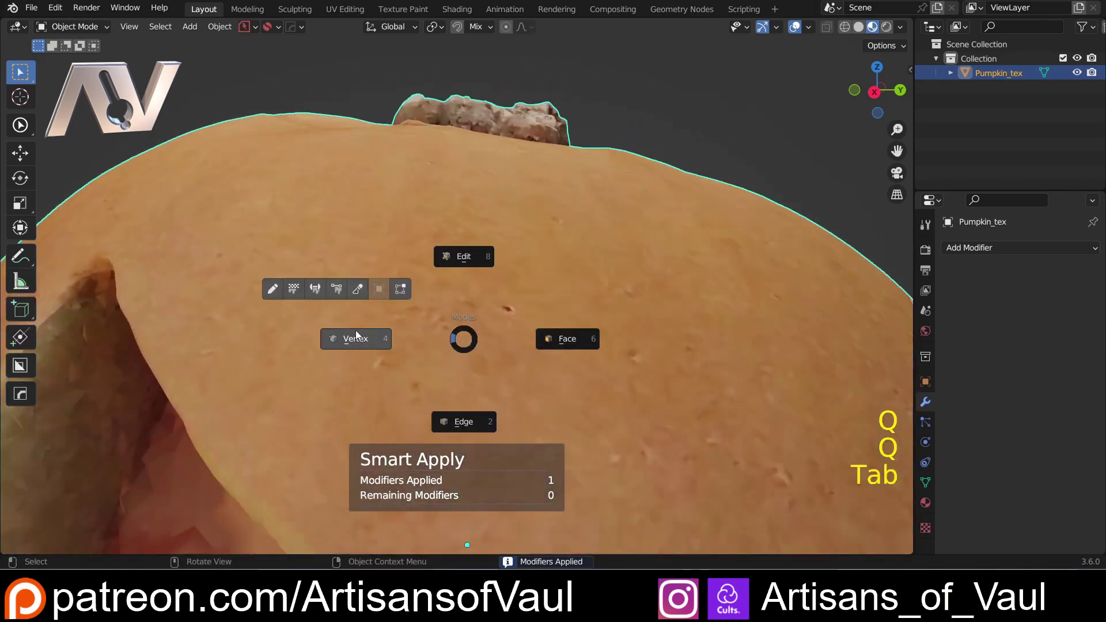
{"action": "scroll", "coordinate": [409, 291], "scroll_direction": "down", "scroll_amount": 3}
{"action": "key", "text": "Tab"}
{"action": "left_click", "coordinate": [413, 217]}
{"action": "scroll", "coordinate": [411, 213], "scroll_direction": "down", "scroll_amount": 6}
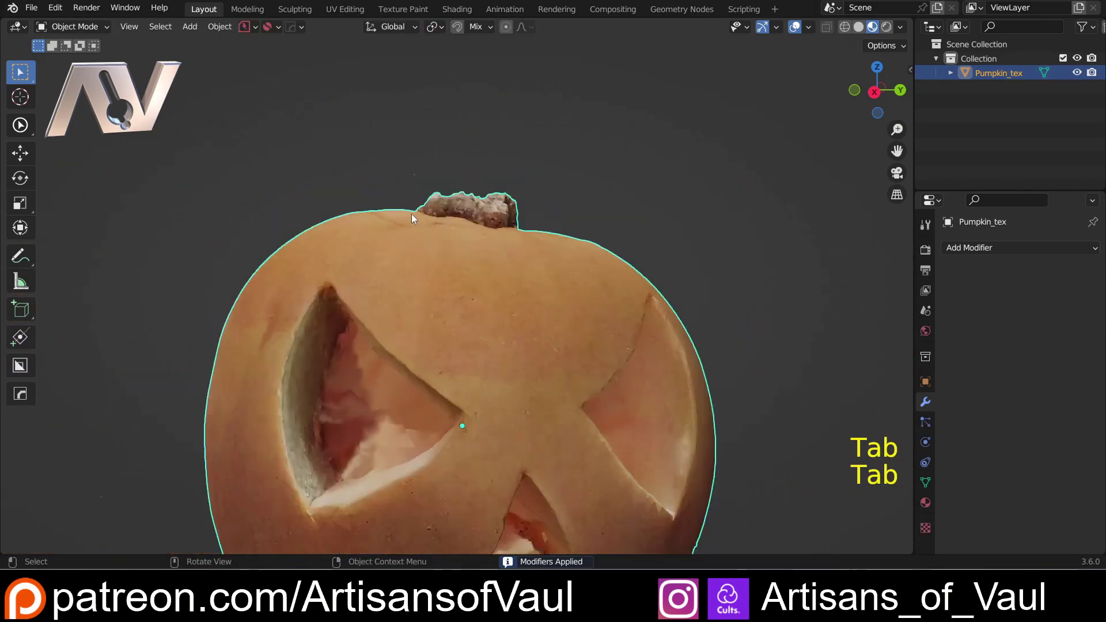
Examine the decimated pumpkin's stem, back and face, viewing its topology in Edit Mode and its texture in Object Mode
{"action": "scroll", "coordinate": [444, 239], "scroll_direction": "up", "scroll_amount": 3}
{"action": "middle_click_drag", "start_coordinate": [438, 248], "coordinate": [567, 276]}
{"action": "middle_click_drag", "start_coordinate": [567, 277], "coordinate": [601, 371], "text": "shift"}
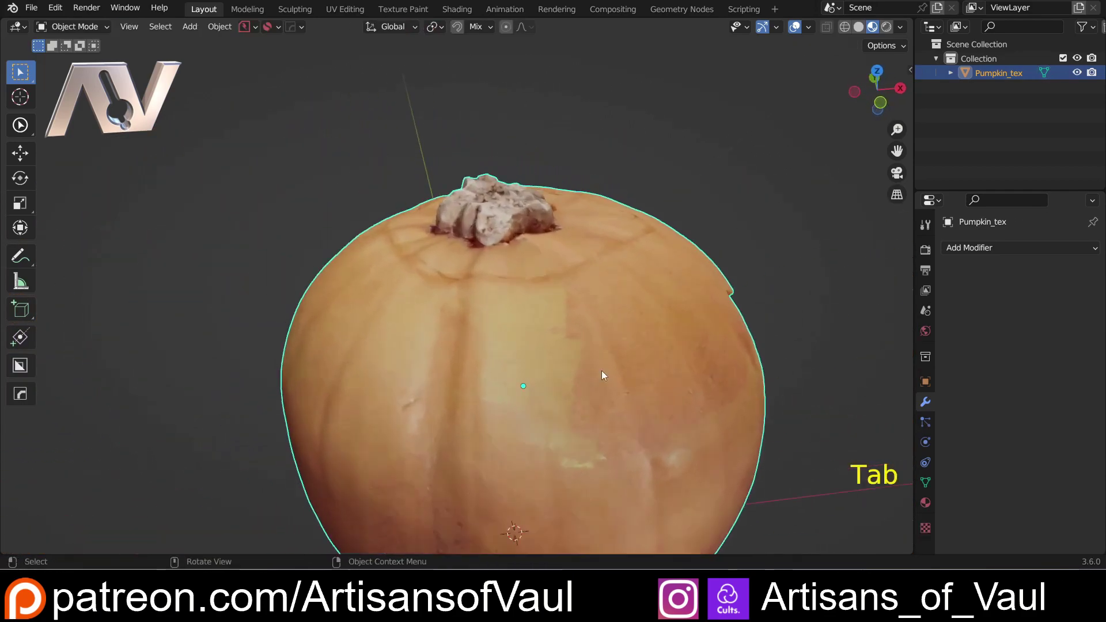
{"action": "scroll", "coordinate": [577, 350], "scroll_direction": "up", "scroll_amount": 2}
{"action": "key", "text": "Tab"}
{"action": "left_click", "coordinate": [474, 327]}
{"action": "middle_click_drag", "start_coordinate": [473, 327], "coordinate": [573, 288]}
{"action": "key", "text": "Tab"}
{"action": "left_click", "coordinate": [425, 178]}
{"action": "scroll", "coordinate": [425, 225], "scroll_direction": "down", "scroll_amount": 2}
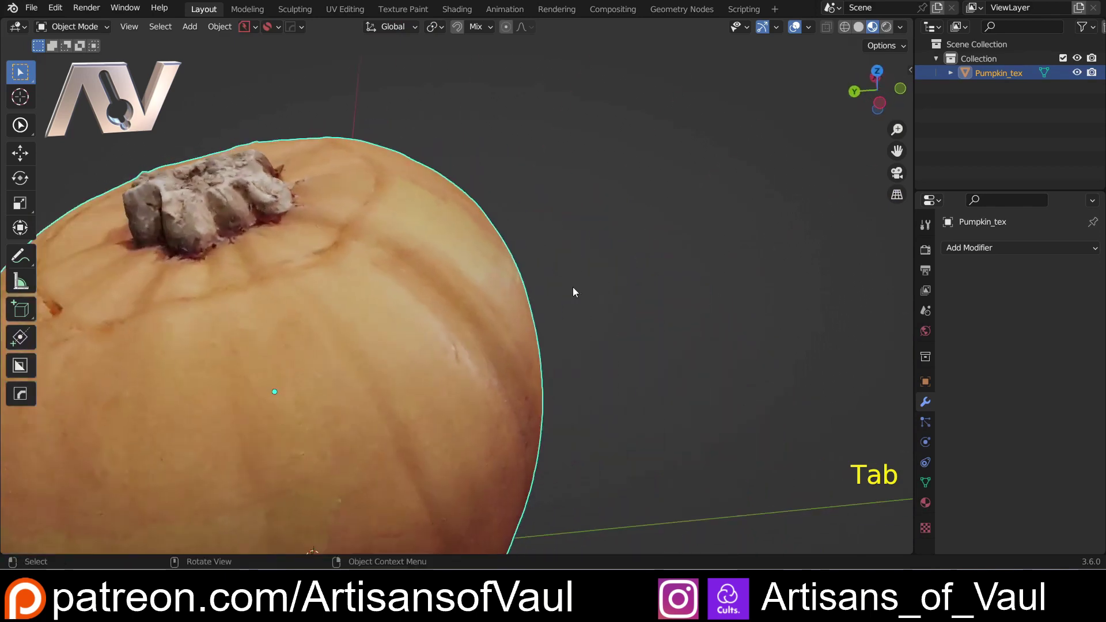
{"action": "scroll", "coordinate": [570, 290], "scroll_direction": "down", "scroll_amount": 4}
{"action": "middle_click_drag", "start_coordinate": [410, 307], "coordinate": [458, 300]}
{"action": "middle_click_drag", "start_coordinate": [458, 300], "coordinate": [536, 288], "text": "shift"}
{"action": "middle_click_drag", "start_coordinate": [536, 288], "coordinate": [526, 354]}
{"action": "scroll", "coordinate": [458, 341], "scroll_direction": "up", "scroll_amount": 4}
{"action": "middle_click_drag", "start_coordinate": [585, 350], "coordinate": [520, 329]}
{"action": "scroll", "coordinate": [509, 354], "scroll_direction": "down", "scroll_amount": 5}
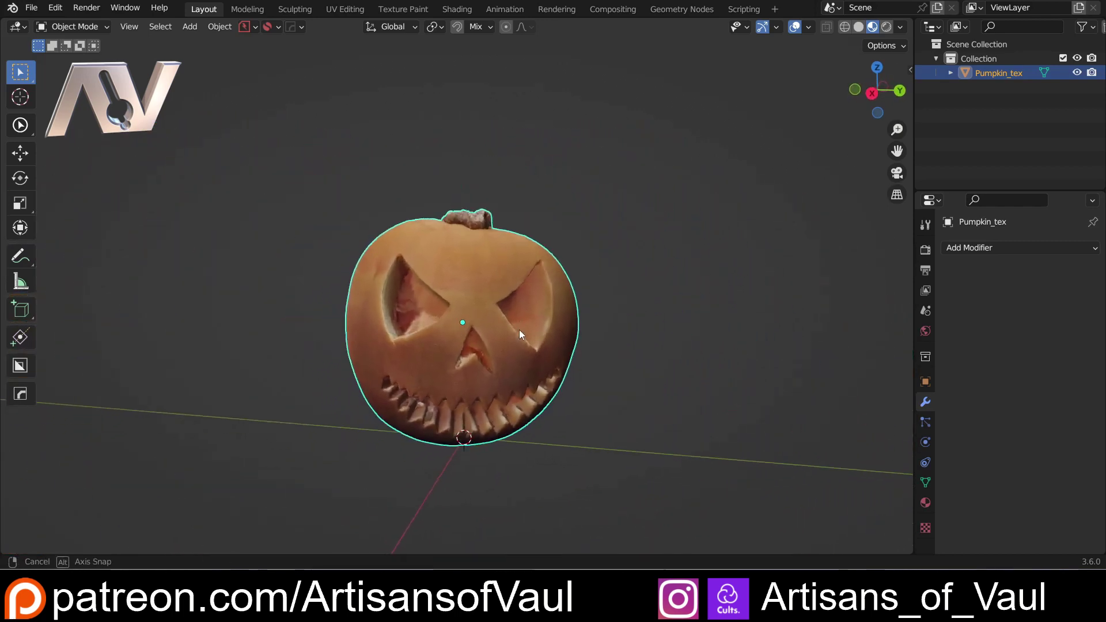
Add a quad sphere, place it inside the pumpkin and scale it up about 36 times
{"action": "key", "text": "shift+a"}
{"action": "mouse_move", "coordinate": [484, 262]}
{"action": "left_click", "coordinate": [607, 265]}
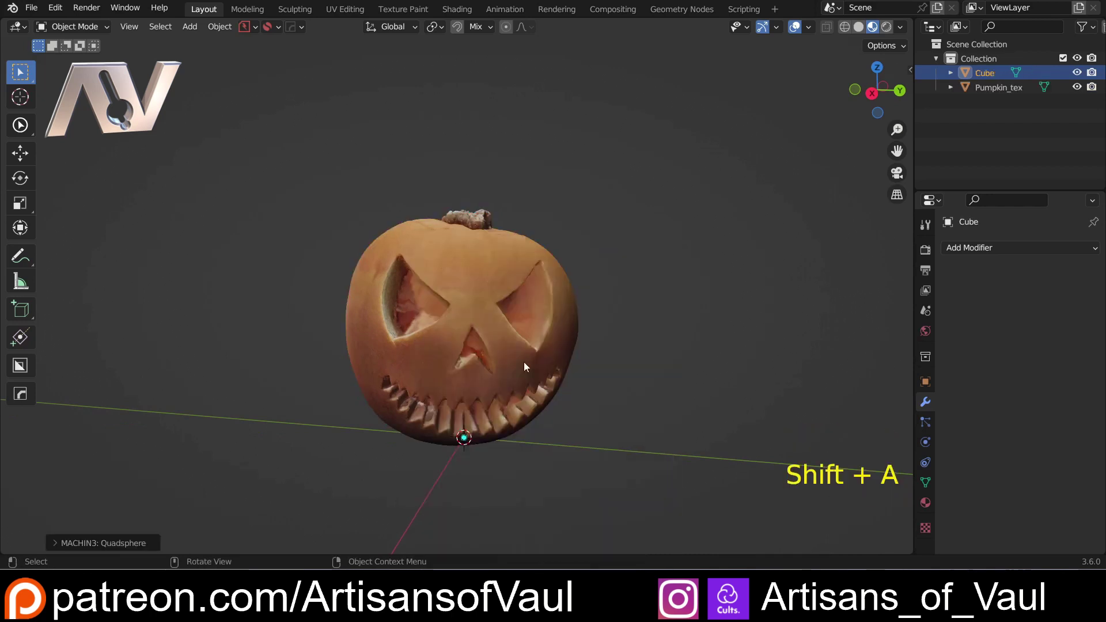
{"action": "key", "text": "g"}
{"action": "left_click", "coordinate": [553, 282]}
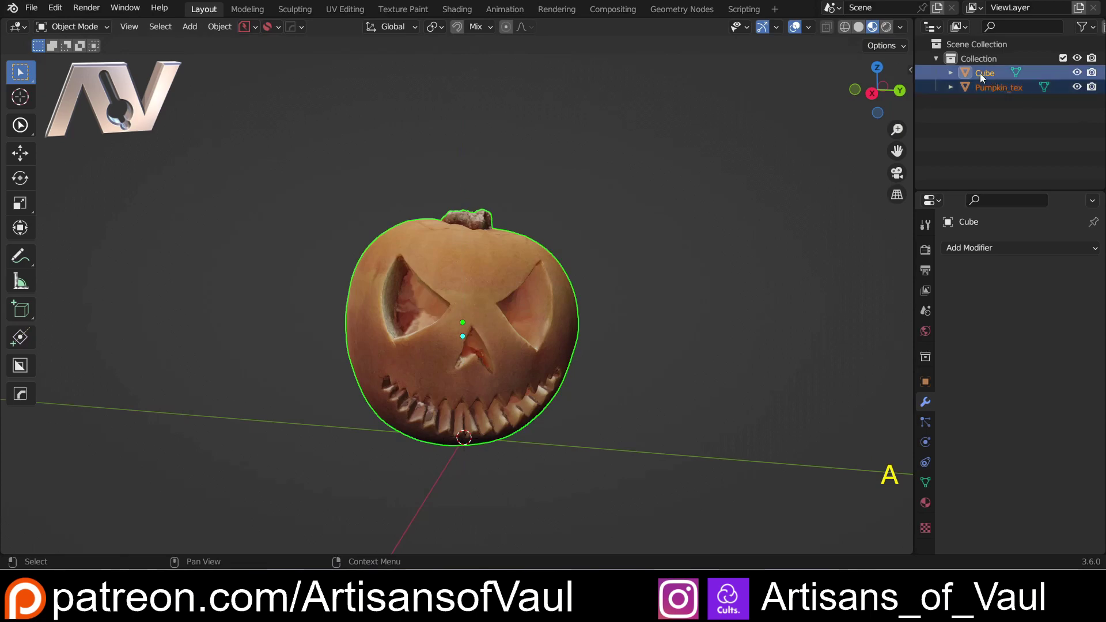
{"action": "key", "text": "s"}
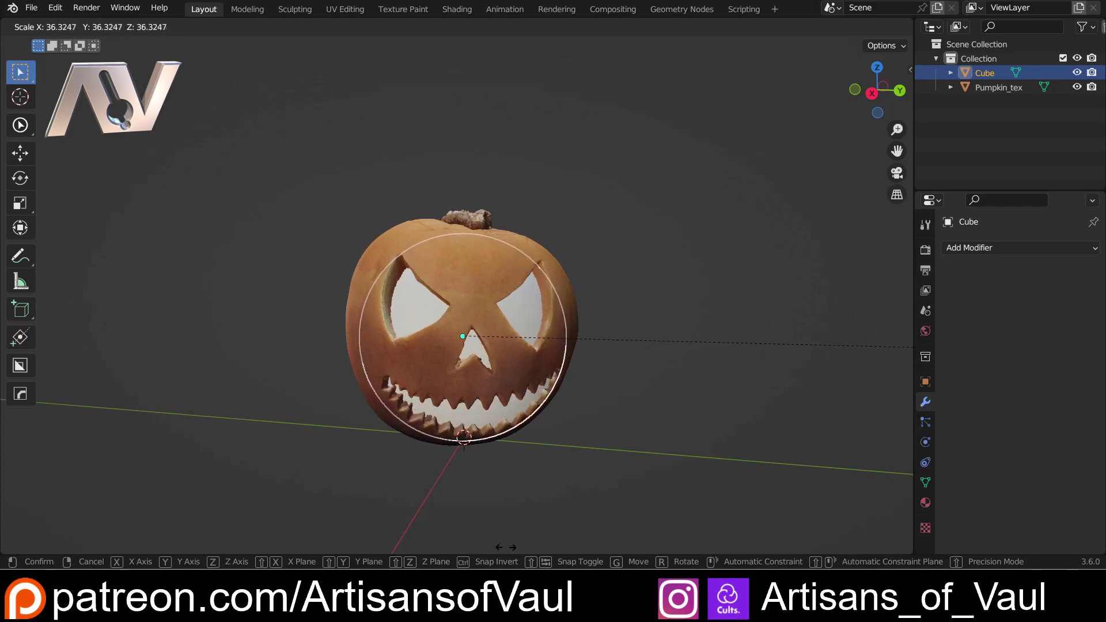
{"action": "key", "text": "Return"}
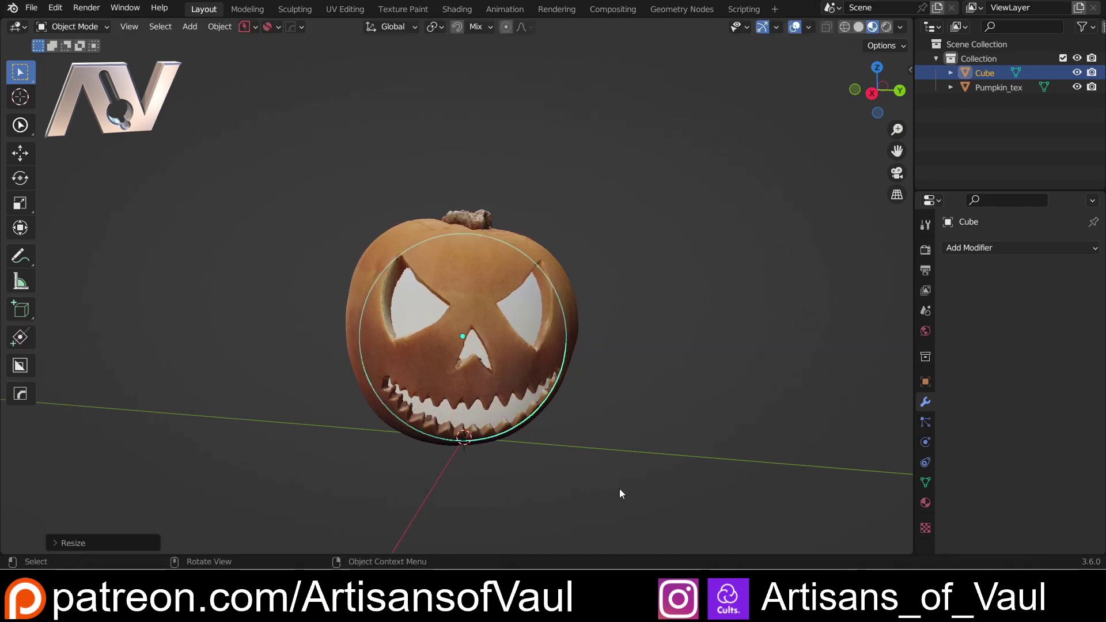
Raise the sphere slightly along the global Z axis to centre it better inside the pumpkin
{"action": "middle_click_drag", "start_coordinate": [619, 488], "coordinate": [588, 491]}
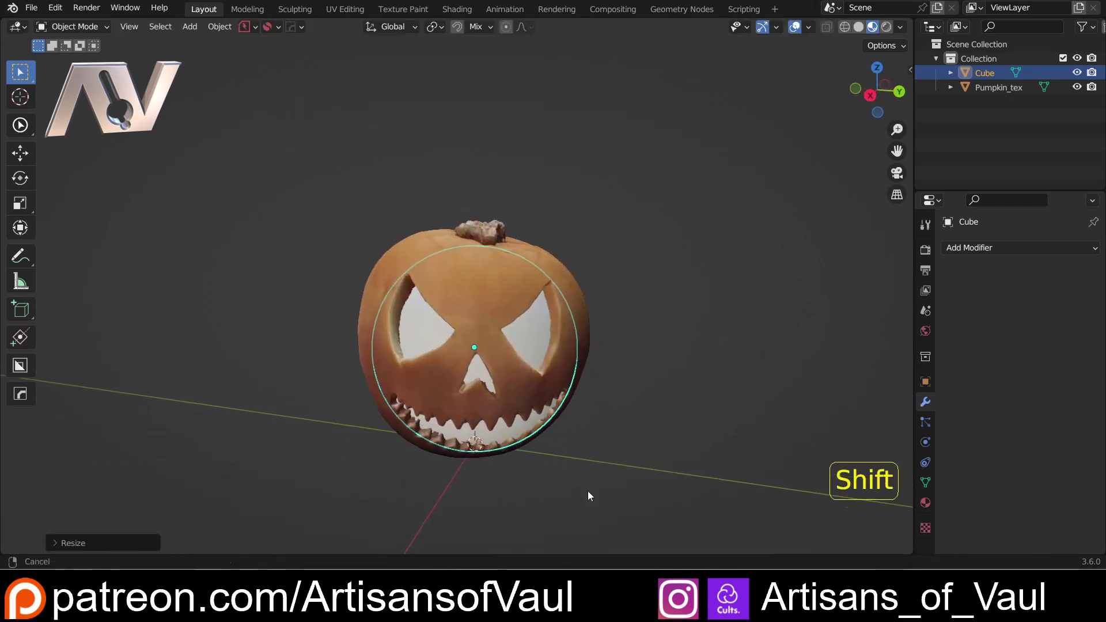
{"action": "scroll", "coordinate": [588, 496], "scroll_direction": "up", "scroll_amount": 3}
{"action": "key", "text": "g"}
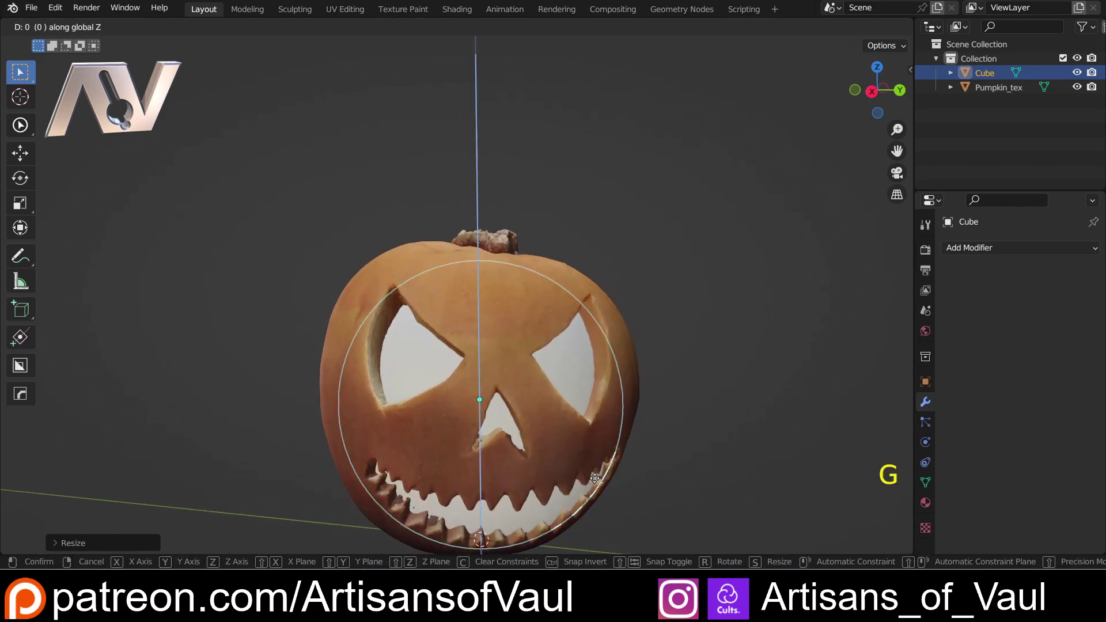
{"action": "left_click", "coordinate": [679, 457]}
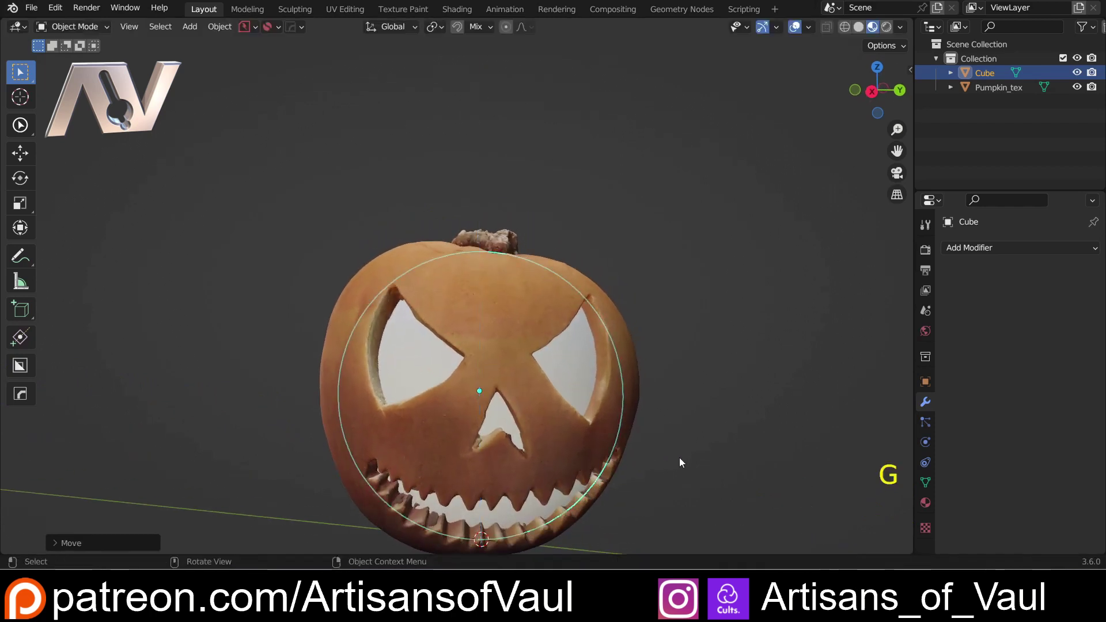
Enlarge the sphere by about 1.04 and flatten it along Z by a factor of about 0.93
{"action": "key", "text": "s"}
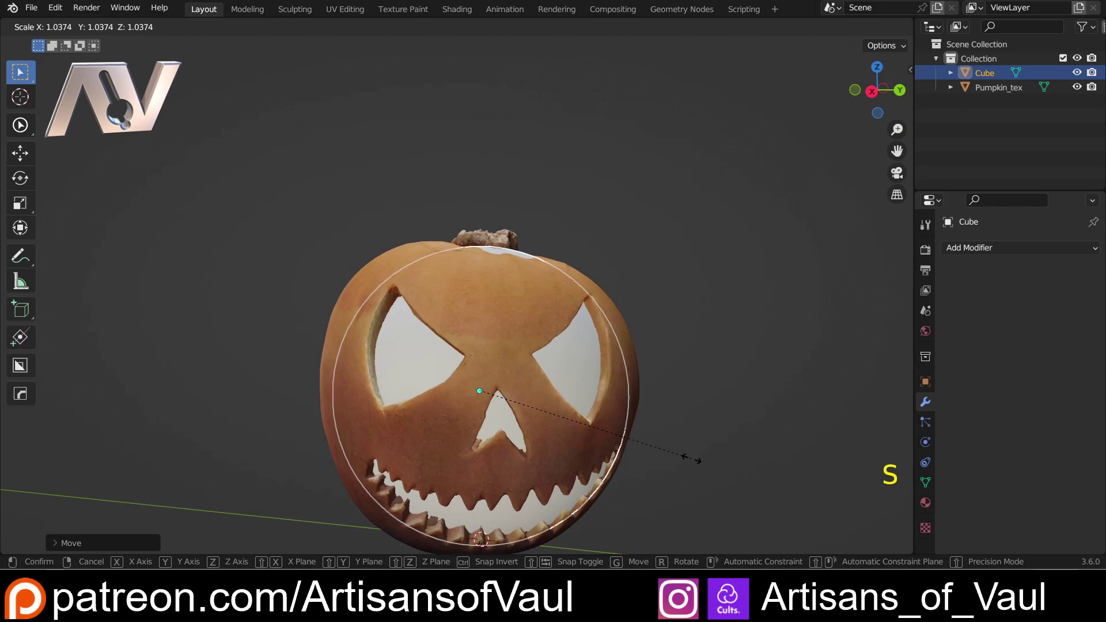
{"action": "left_click", "coordinate": [691, 459]}
{"action": "key", "text": "s"}
{"action": "key", "text": "z"}
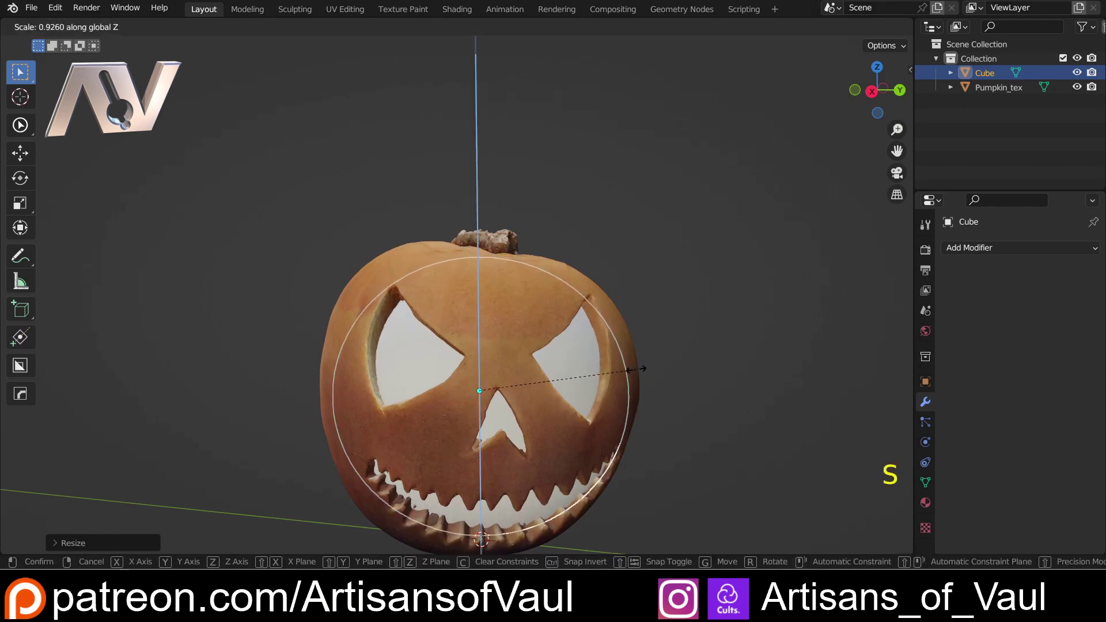
{"action": "left_click", "coordinate": [636, 372]}
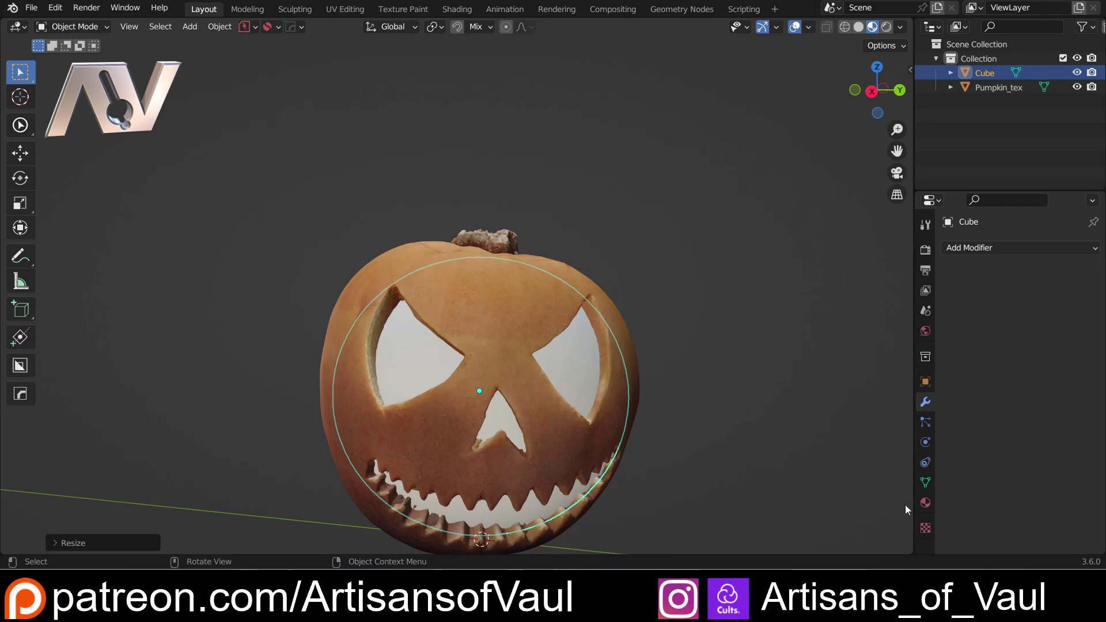
Give the sphere a new material with black Base Color, Roughness 1.0 and Sheen Tint 0
{"action": "left_click", "coordinate": [925, 503]}
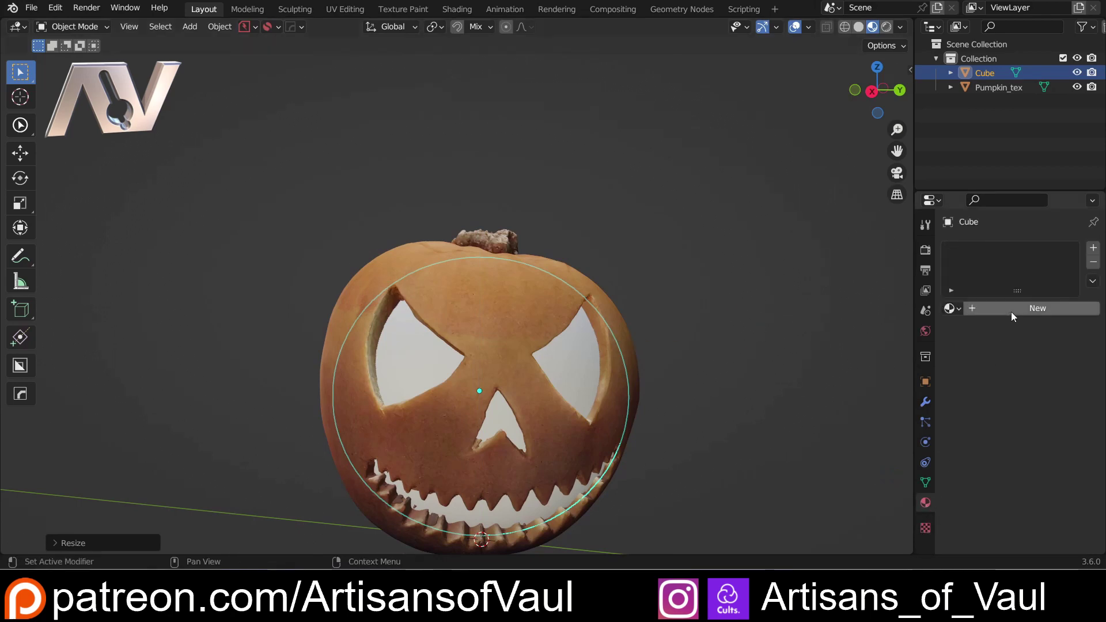
{"action": "left_click", "coordinate": [973, 307]}
{"action": "left_click", "coordinate": [1025, 458]}
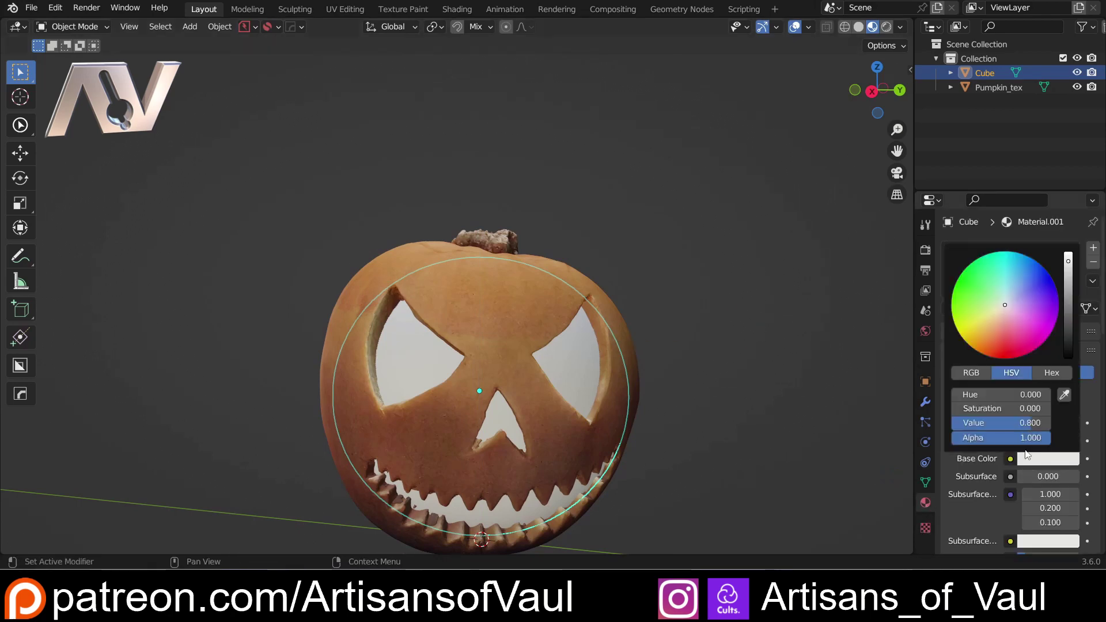
{"action": "left_click_drag", "start_coordinate": [1068, 261], "coordinate": [1068, 358]}
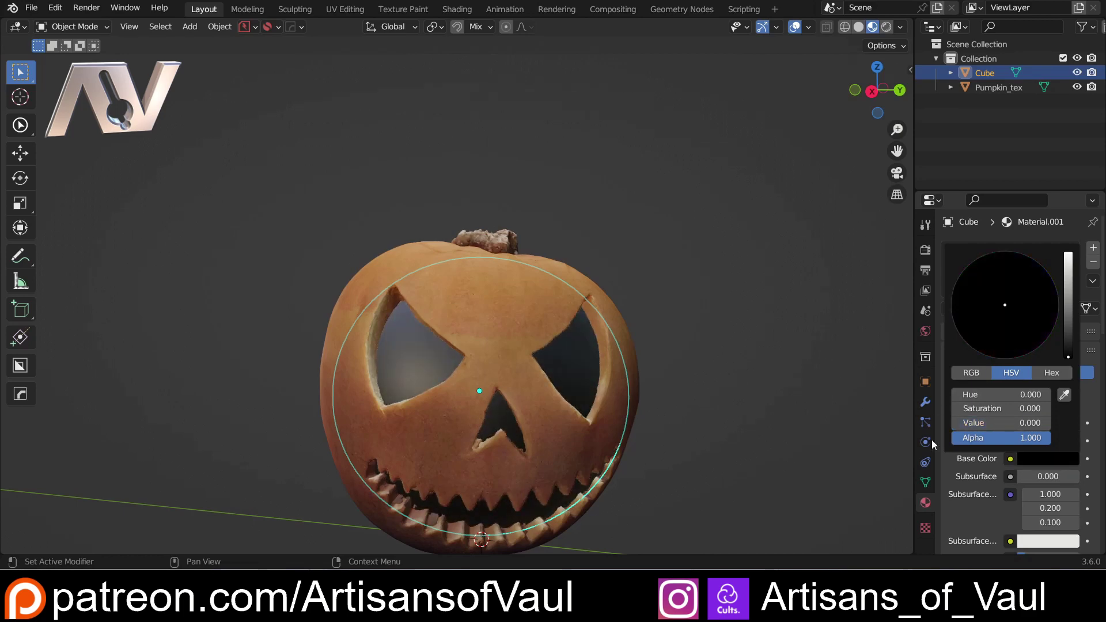
{"action": "scroll", "coordinate": [1004, 478], "scroll_direction": "down", "scroll_amount": 8}
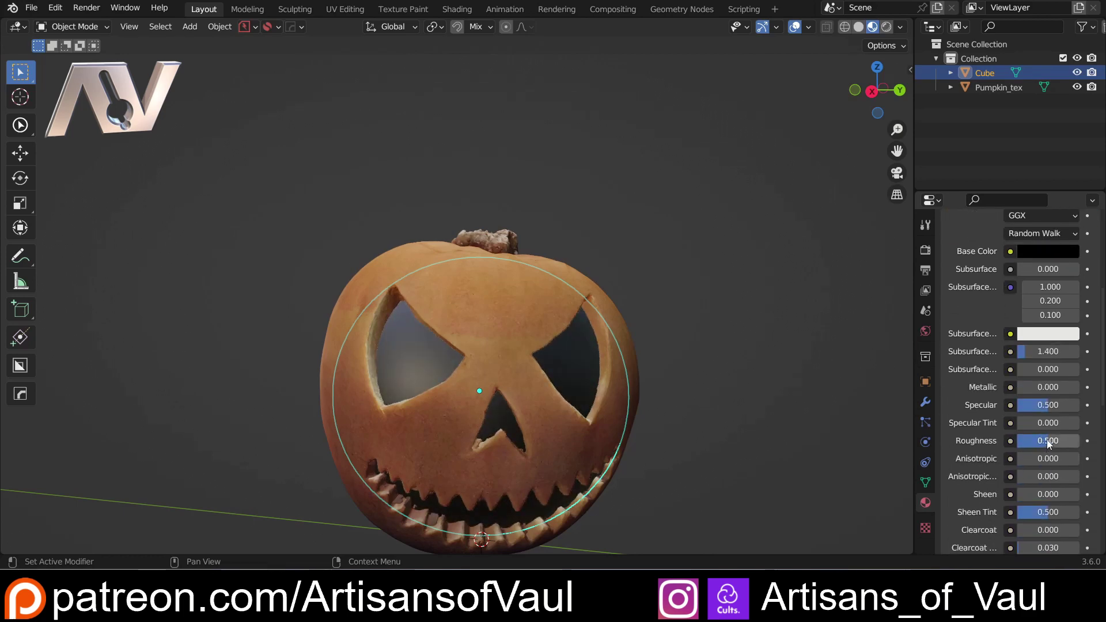
{"action": "left_click_drag", "start_coordinate": [1047, 440], "coordinate": [1079, 440]}
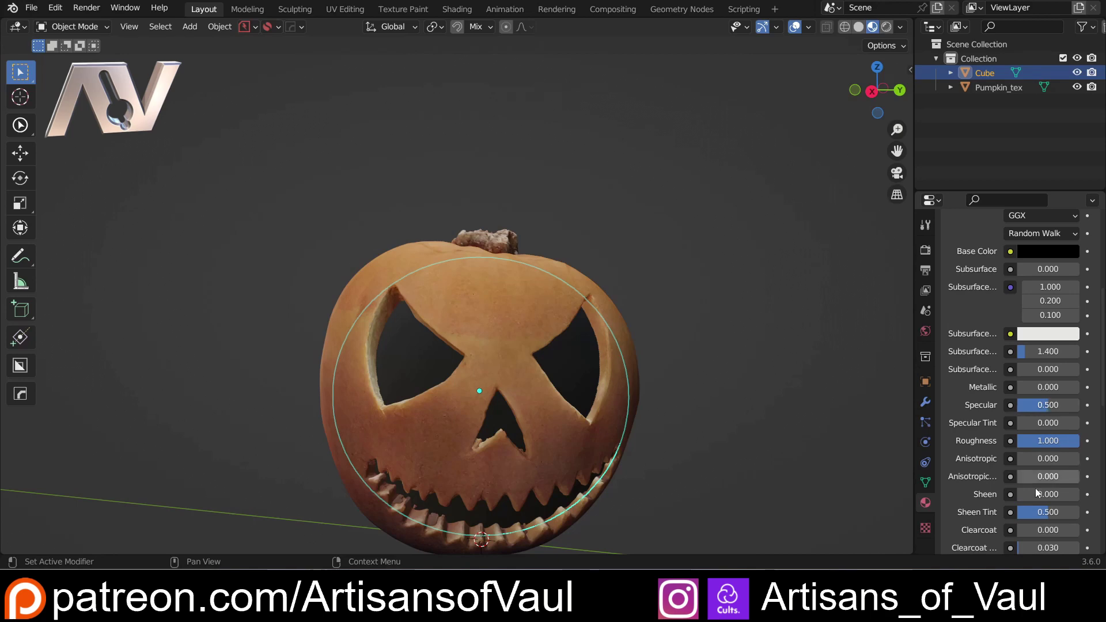
{"action": "scroll", "coordinate": [1052, 502], "scroll_direction": "down", "scroll_amount": 1}
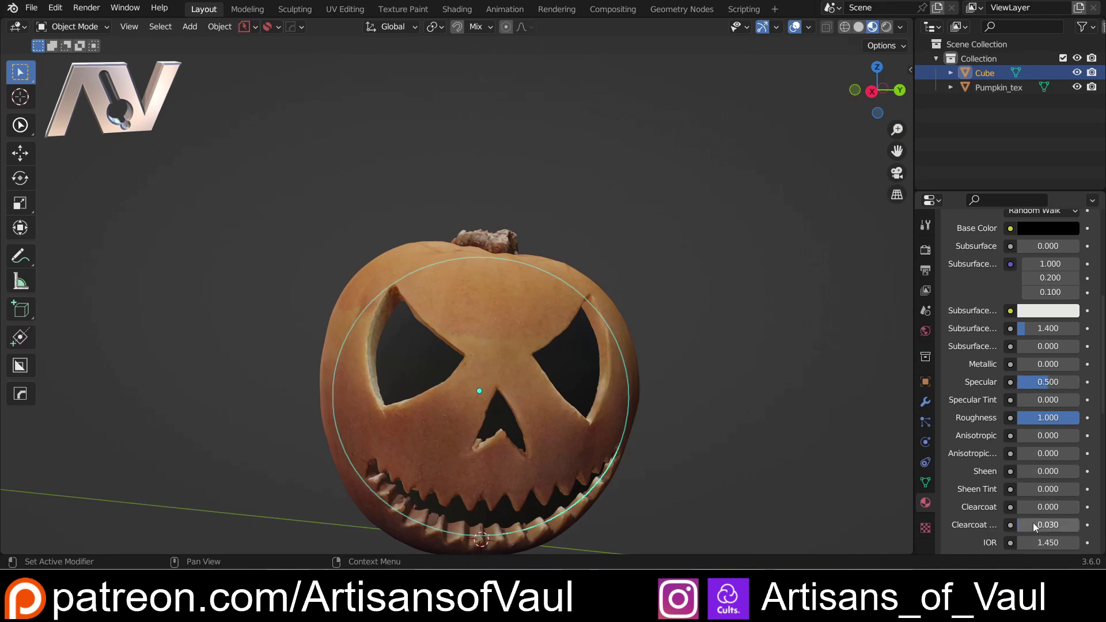
Subtract the sphere from the pumpkin with a Boolean difference, hide the sphere and apply the pumpkin's modifier
{"action": "left_click", "coordinate": [535, 331], "text": "shift"}
{"action": "key", "text": "ctrl+KP_Subtract"}
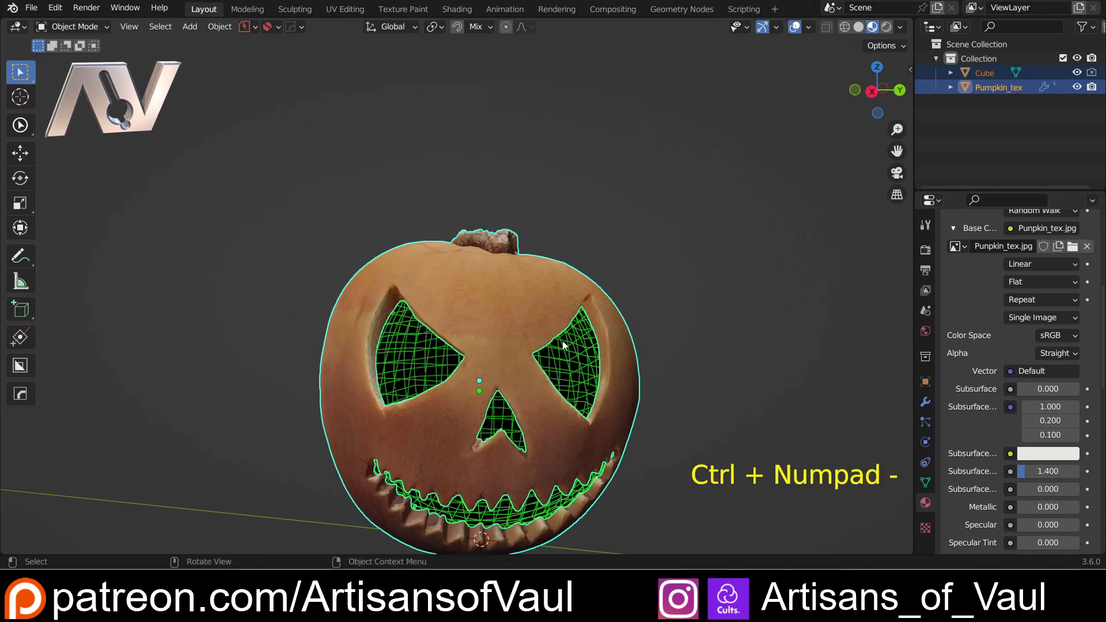
{"action": "key", "text": "h"}
{"action": "left_click", "coordinate": [486, 311]}
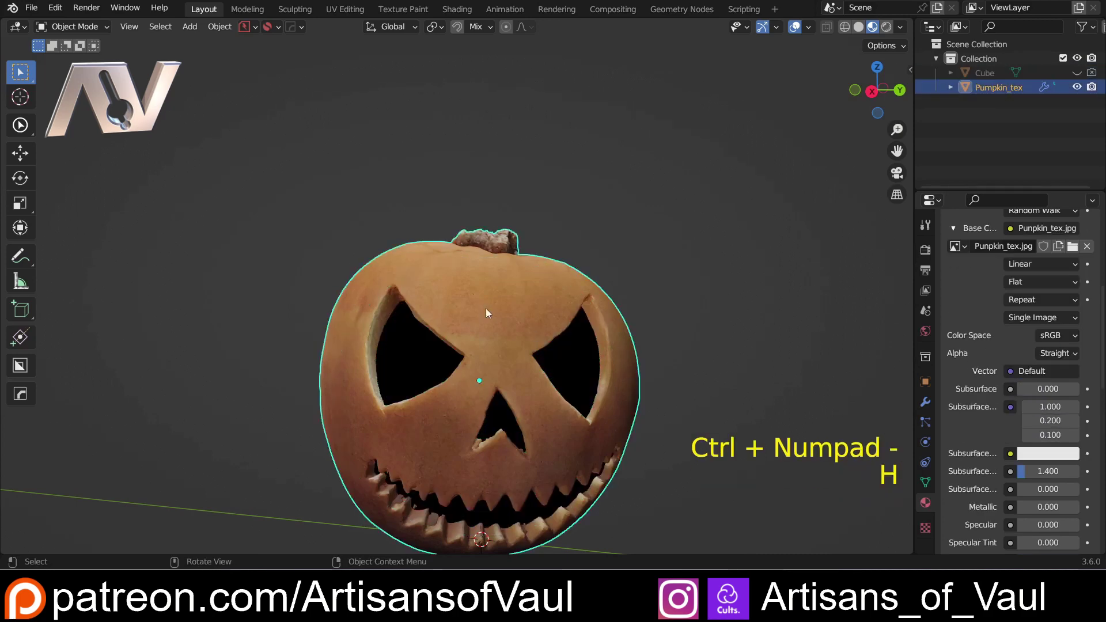
{"action": "key", "text": "q"}
{"action": "key", "text": "q"}
Examine the hollowed pumpkin through its eyes, nose and mouth openings from several angles
{"action": "scroll", "coordinate": [486, 313], "scroll_direction": "up", "scroll_amount": 2}
{"action": "middle_click_drag", "start_coordinate": [486, 326], "coordinate": [276, 358]}
{"action": "middle_click_drag", "start_coordinate": [432, 385], "coordinate": [577, 305], "text": "shift"}
{"action": "scroll", "coordinate": [505, 267], "scroll_direction": "up", "scroll_amount": 3}
{"action": "scroll", "coordinate": [634, 302], "scroll_direction": "down", "scroll_amount": 8}
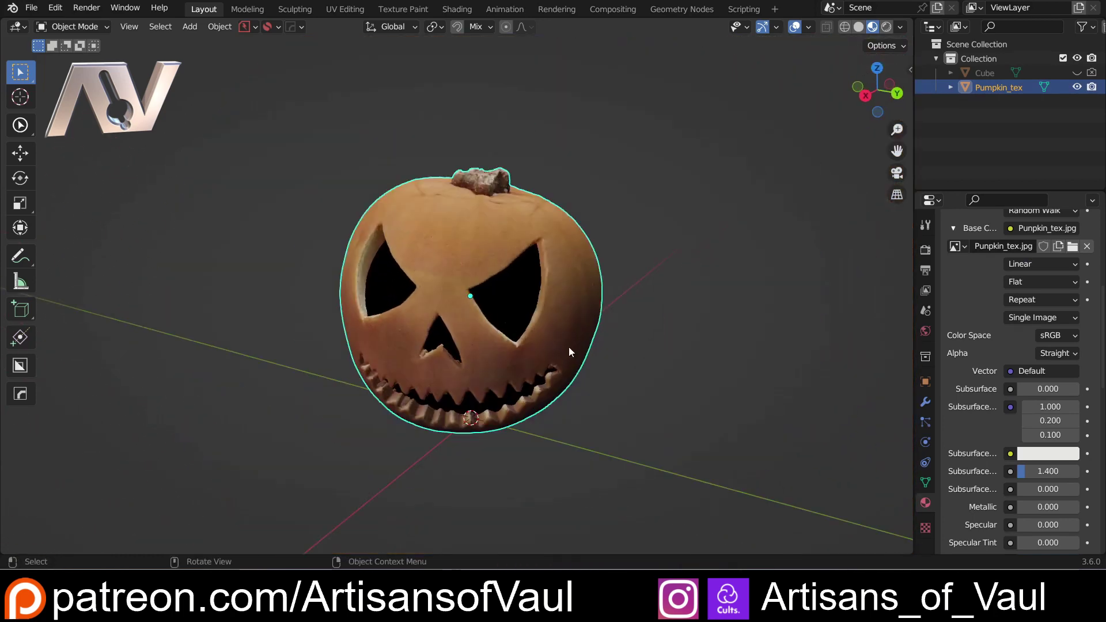
{"action": "middle_click_drag", "start_coordinate": [571, 345], "coordinate": [494, 386]}
{"action": "scroll", "coordinate": [597, 301], "scroll_direction": "up", "scroll_amount": 3}
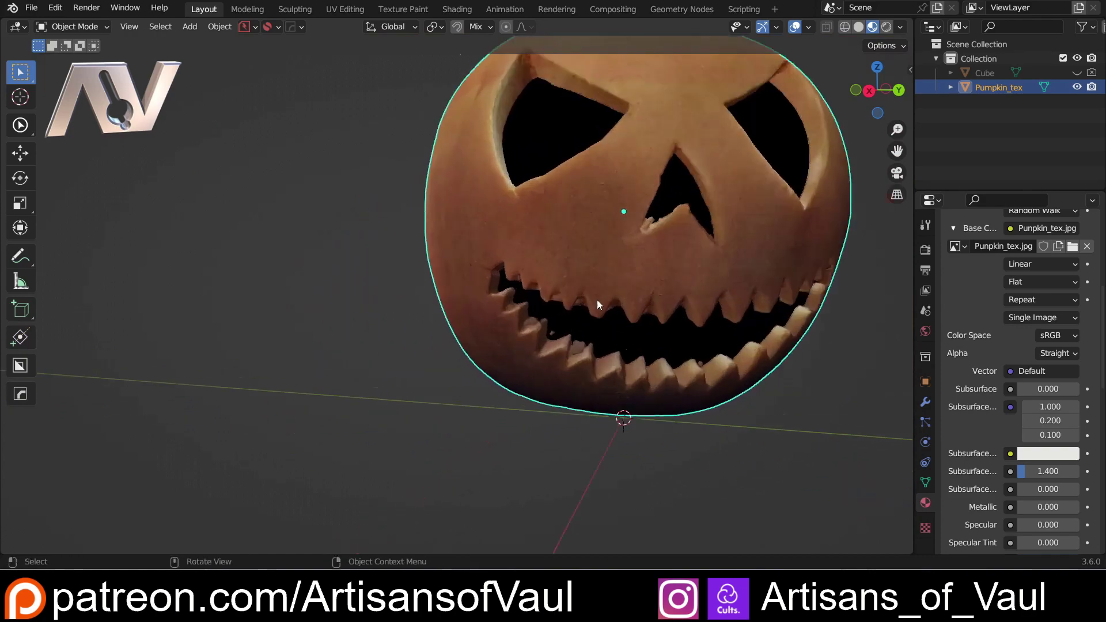
{"action": "middle_click_drag", "start_coordinate": [597, 300], "coordinate": [593, 289]}
{"action": "middle_click_drag", "start_coordinate": [494, 386], "coordinate": [596, 301]}
{"action": "middle_click_drag", "start_coordinate": [592, 289], "coordinate": [505, 382], "text": "shift"}
{"action": "scroll", "coordinate": [505, 383], "scroll_direction": "up", "scroll_amount": 2}
{"action": "middle_click_drag", "start_coordinate": [566, 292], "coordinate": [523, 317]}
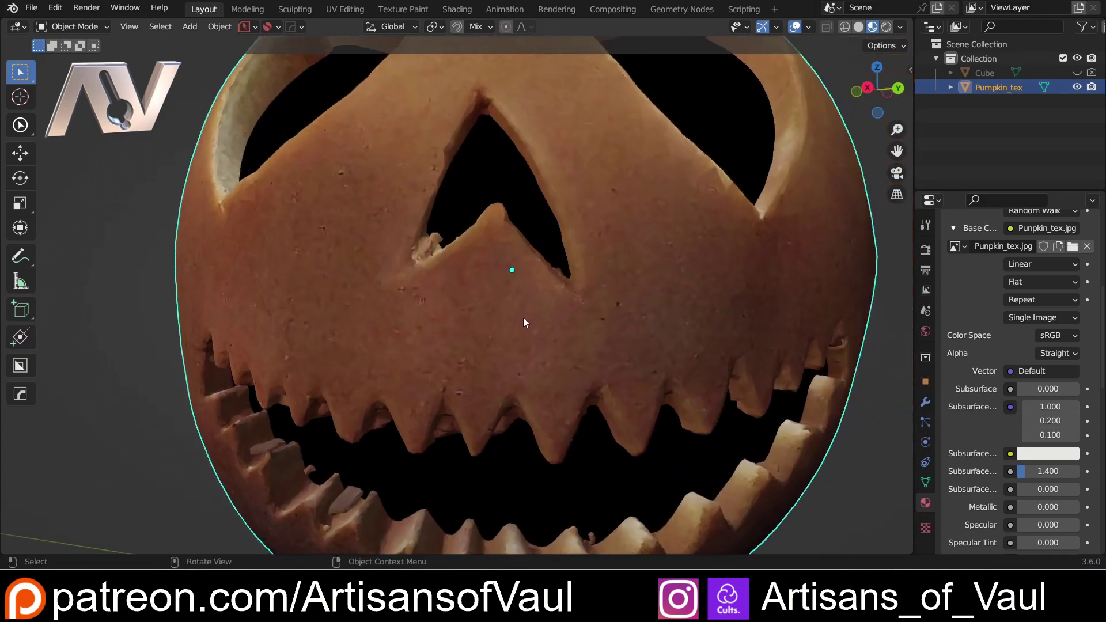
{"action": "scroll", "coordinate": [523, 316], "scroll_direction": "down", "scroll_amount": 3}
Separate the pumpkin's whole mesh by loose parts, and return to Object Mode
{"action": "key", "text": "Tab"}
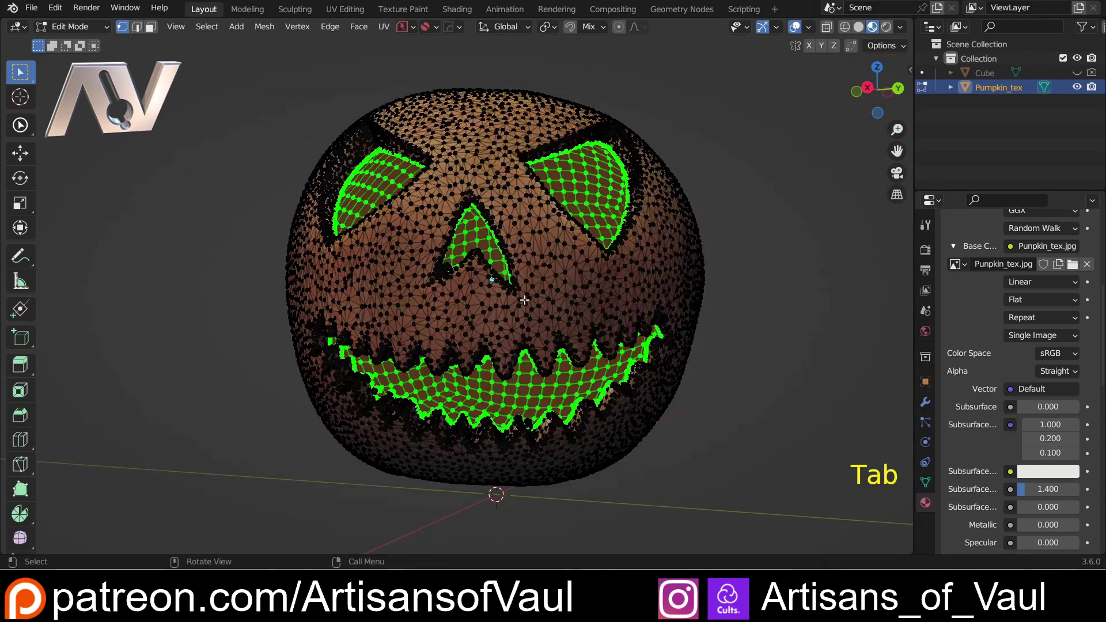
{"action": "key", "text": "a"}
{"action": "key", "text": "p"}
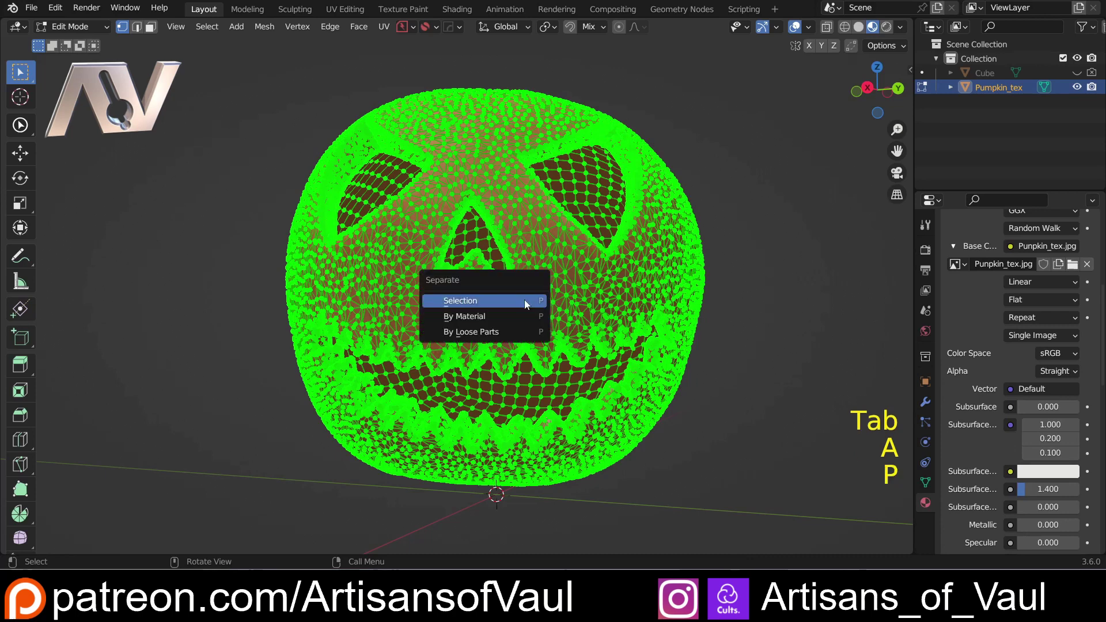
{"action": "left_click", "coordinate": [490, 333]}
{"action": "key", "text": "Tab"}
Delete every loose fragment, keeping only the main pumpkin body
{"action": "left_click", "coordinate": [497, 207]}
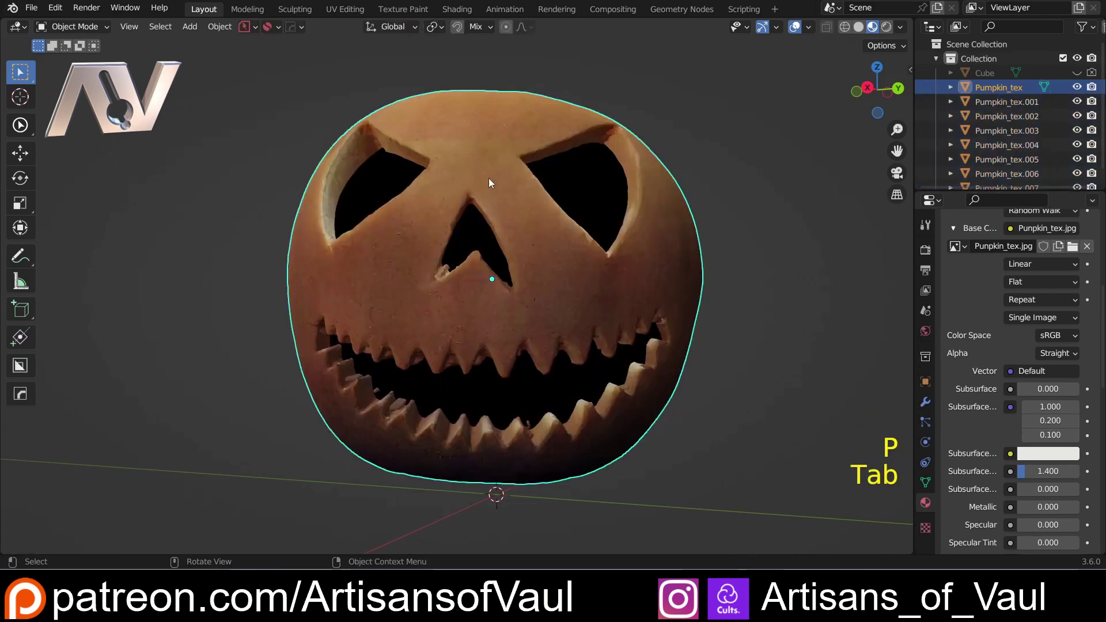
{"action": "key", "text": "ctrl+i"}
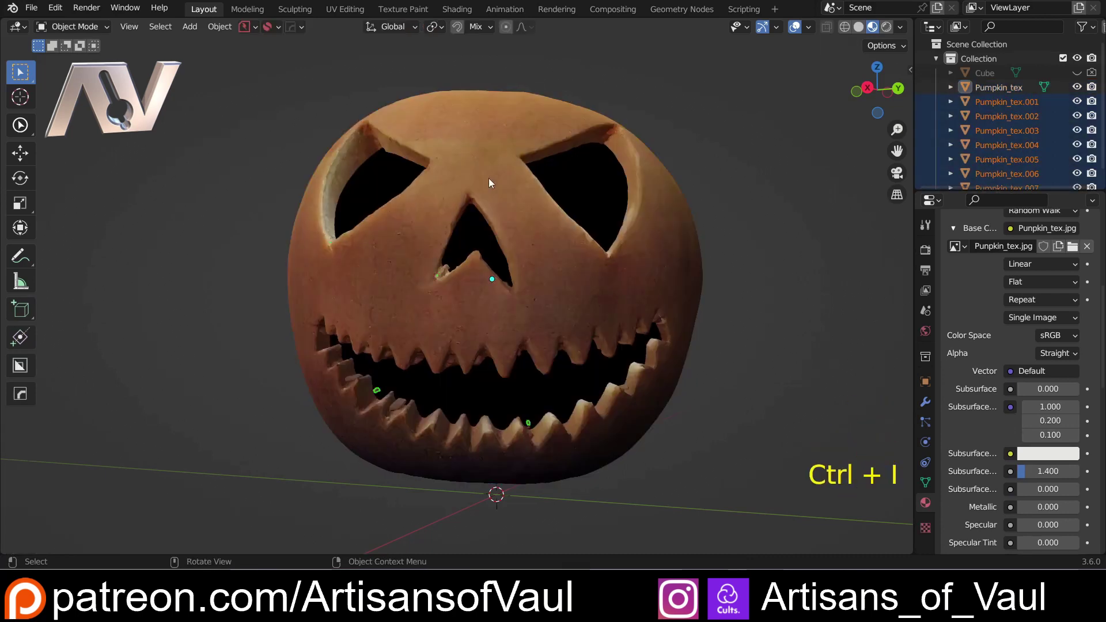
{"action": "key", "text": "Delete"}
Check the remaining pumpkin mesh in Edit Mode, deselect it and examine the teeth around the mouth for leftover geometry
{"action": "key", "text": "Tab"}
{"action": "left_click", "coordinate": [398, 188]}
{"action": "key", "text": "Tab"}
{"action": "left_click", "coordinate": [477, 60]}
{"action": "middle_click_drag", "start_coordinate": [475, 121], "coordinate": [535, 231]}
{"action": "scroll", "coordinate": [445, 219], "scroll_direction": "down", "scroll_amount": 3}
{"action": "scroll", "coordinate": [572, 341], "scroll_direction": "up", "scroll_amount": 5}
{"action": "scroll", "coordinate": [603, 305], "scroll_direction": "up", "scroll_amount": 3}
{"action": "middle_click_drag", "start_coordinate": [604, 305], "coordinate": [345, 392]}
{"action": "middle_click_drag", "start_coordinate": [551, 393], "coordinate": [506, 341], "text": "shift"}
Circle-select the stray flap between the mouth's teeth in wireframe and merge its vertices into one
{"action": "key", "text": "Tab"}
{"action": "key", "text": "shift+z"}
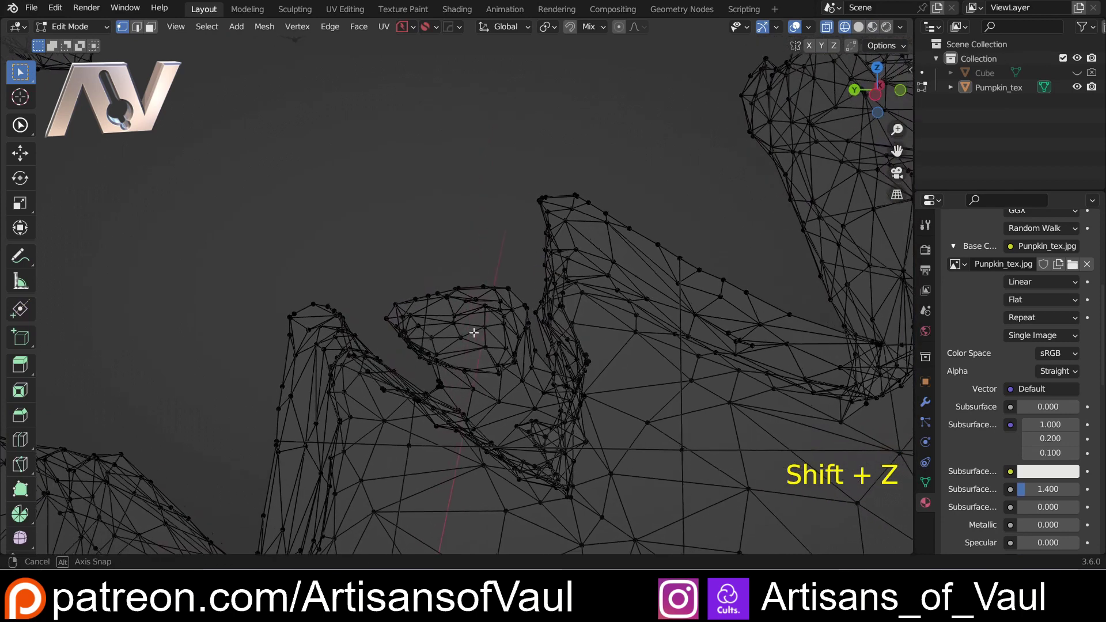
{"action": "key", "text": "c"}
{"action": "scroll", "coordinate": [455, 306], "scroll_direction": "down", "scroll_amount": 5}
{"action": "left_click_drag", "start_coordinate": [456, 305], "coordinate": [479, 325]}
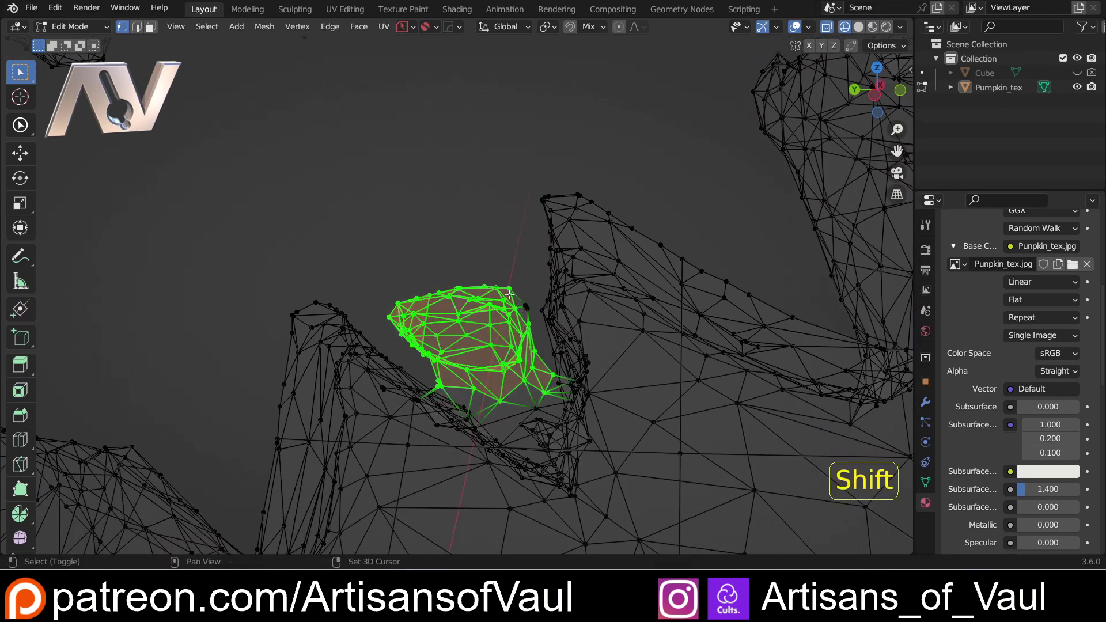
{"action": "key", "text": "shift+z"}
{"action": "mouse_move", "coordinate": [497, 309]}
{"action": "middle_mouse_down"}
{"action": "mouse_move", "coordinate": [469, 447]}
{"action": "mouse_move", "coordinate": [699, 324]}
{"action": "middle_mouse_up"}
{"action": "key", "text": "1"}
Delete another piece of stray geometry at the mouth's edge, using wireframe display to reach it
{"action": "scroll", "coordinate": [496, 456], "scroll_direction": "down", "scroll_amount": 6}
{"action": "key", "text": "Tab"}
{"action": "scroll", "coordinate": [516, 230], "scroll_direction": "up", "scroll_amount": 4}
{"action": "middle_click_drag", "start_coordinate": [516, 230], "coordinate": [542, 377]}
{"action": "scroll", "coordinate": [526, 357], "scroll_direction": "down", "scroll_amount": 3}
{"action": "middle_click_drag", "start_coordinate": [542, 378], "coordinate": [288, 460], "text": "shift"}
{"action": "key", "text": "Tab"}
{"action": "scroll", "coordinate": [476, 476], "scroll_direction": "up", "scroll_amount": 3}
{"action": "mouse_move", "coordinate": [476, 475]}
{"action": "middle_mouse_down", "text": "shift"}
{"action": "mouse_move", "coordinate": [483, 376]}
{"action": "mouse_move", "coordinate": [580, 432]}
{"action": "mouse_move", "coordinate": [593, 397]}
{"action": "middle_mouse_up", "text": "shift"}
{"action": "key", "text": "Tab"}
{"action": "key", "text": "shift+z"}
{"action": "key", "text": "Delete"}
{"action": "left_click", "coordinate": [521, 410]}
{"action": "key", "text": "shift+z"}
Merge two neighbouring vertices on the mouth's cut edge
{"action": "mouse_move", "coordinate": [593, 397]}
{"action": "middle_mouse_down"}
{"action": "mouse_move", "coordinate": [625, 415]}
{"action": "mouse_move", "coordinate": [538, 381]}
{"action": "mouse_move", "coordinate": [622, 425]}
{"action": "mouse_move", "coordinate": [403, 339]}
{"action": "middle_mouse_up"}
{"action": "key", "text": "Tab"}
{"action": "left_click", "coordinate": [541, 389]}
{"action": "left_click", "coordinate": [541, 400], "text": "shift"}
{"action": "key", "text": "1"}
Circle-select the next leftover cluster along the cut edge in wireframe and merge it into a single rim vertex
{"action": "scroll", "coordinate": [570, 406], "scroll_direction": "down", "scroll_amount": 5}
{"action": "mouse_move", "coordinate": [403, 340]}
{"action": "middle_mouse_down", "text": "shift"}
{"action": "mouse_move", "coordinate": [417, 321]}
{"action": "mouse_move", "coordinate": [461, 323]}
{"action": "middle_mouse_up", "text": "shift"}
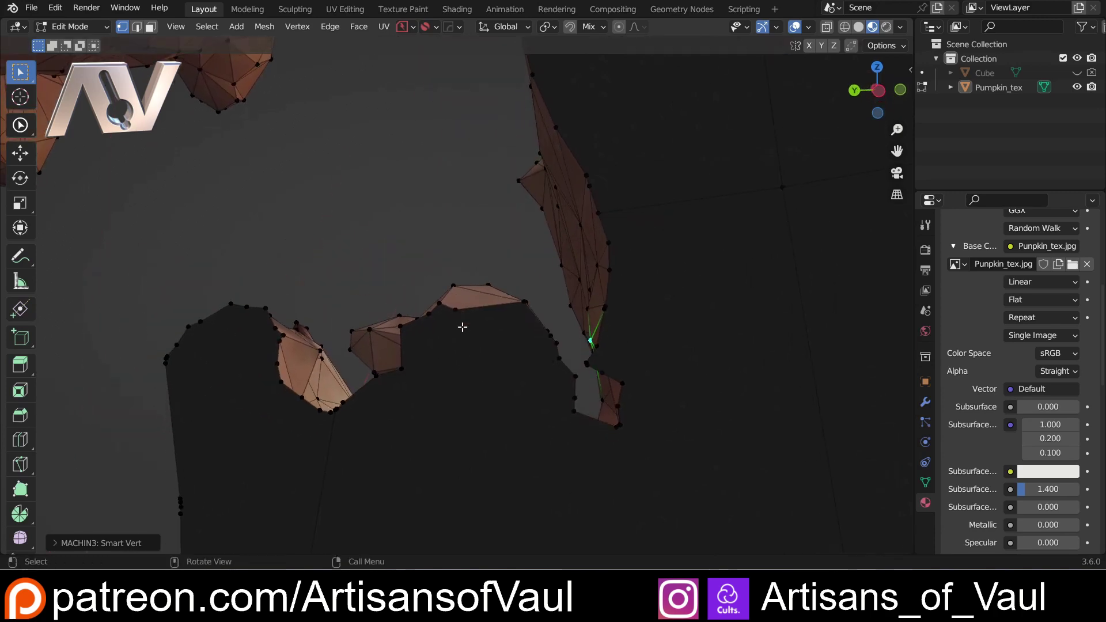
{"action": "key", "text": "shift+z"}
{"action": "key", "text": "c"}
{"action": "right_click", "coordinate": [403, 259]}
{"action": "left_click", "coordinate": [400, 255]}
{"action": "mouse_move", "coordinate": [415, 334]}
{"action": "left_mouse_down"}
{"action": "mouse_move", "coordinate": [432, 360]}
{"action": "mouse_move", "coordinate": [518, 374]}
{"action": "mouse_move", "coordinate": [475, 349]}
{"action": "left_mouse_up"}
{"action": "left_click", "coordinate": [461, 428], "text": "shift"}
{"action": "key", "text": "1"}
{"action": "key", "text": "shift+z"}
Try merging neighbouring vertices along the cut rim, and undo the merges
{"action": "middle_click_drag", "start_coordinate": [466, 422], "coordinate": [567, 370]}
{"action": "scroll", "coordinate": [568, 369], "scroll_direction": "up", "scroll_amount": 2}
{"action": "left_click", "coordinate": [627, 349], "text": "shift"}
{"action": "key", "text": "1"}
{"action": "key", "text": "ctrl+z"}
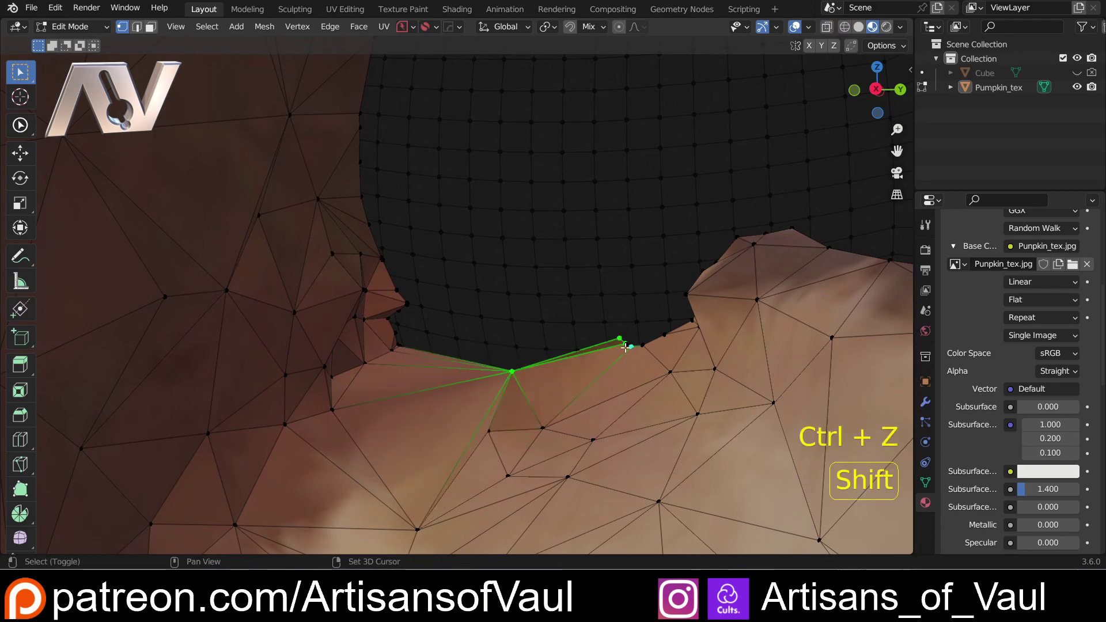
{"action": "middle_click_drag", "start_coordinate": [570, 370], "coordinate": [639, 397]}
{"action": "left_click", "coordinate": [605, 428], "text": "shift"}
{"action": "key", "text": "1"}
{"action": "key", "text": "ctrl+z"}
Merge another stray vertex on the cut rim, undo the merge tried after it, and return to Object Mode
{"action": "left_click", "coordinate": [720, 318], "text": "shift"}
{"action": "key", "text": "1"}
{"action": "middle_click_drag", "start_coordinate": [723, 319], "coordinate": [558, 292]}
{"action": "left_click", "coordinate": [530, 296], "text": "shift"}
{"action": "key", "text": "1"}
{"action": "key", "text": "ctrl+z"}
{"action": "scroll", "coordinate": [519, 282], "scroll_direction": "down", "scroll_amount": 7}
{"action": "key", "text": "Tab"}
Examine the cleaned-up hollow pumpkin as a whole from several angles
{"action": "scroll", "coordinate": [503, 267], "scroll_direction": "down", "scroll_amount": 7}
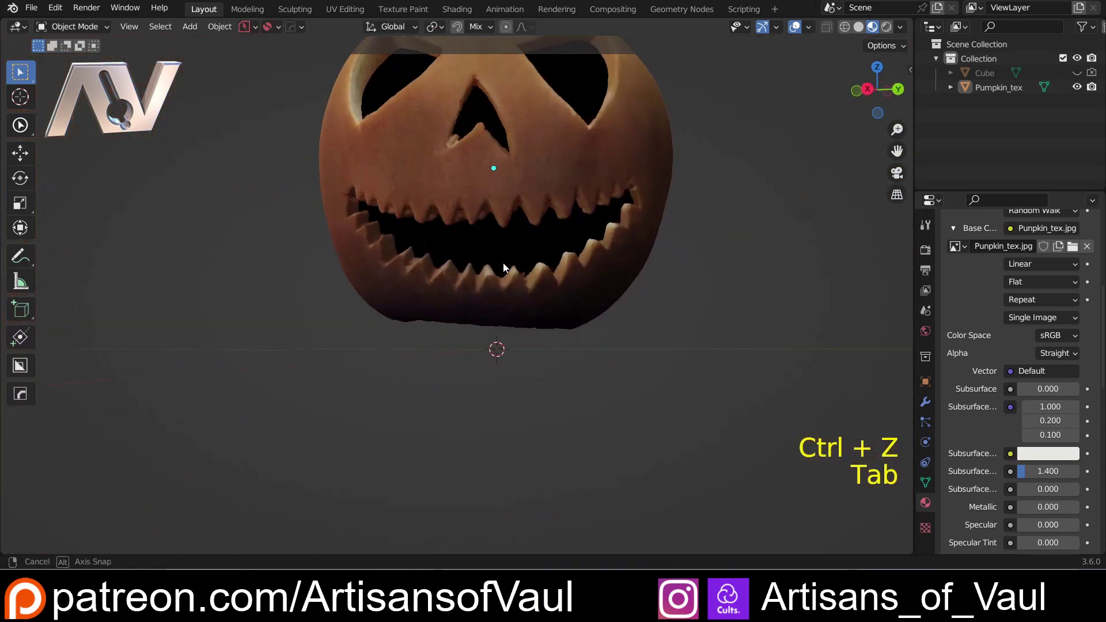
{"action": "middle_click_drag", "start_coordinate": [504, 266], "coordinate": [521, 368]}
{"action": "scroll", "coordinate": [537, 347], "scroll_direction": "down", "scroll_amount": 2}
{"action": "scroll", "coordinate": [500, 405], "scroll_direction": "up", "scroll_amount": 1}
{"action": "middle_click_drag", "start_coordinate": [469, 377], "coordinate": [524, 277], "text": "shift"}
{"action": "middle_click_drag", "start_coordinate": [443, 303], "coordinate": [502, 379]}
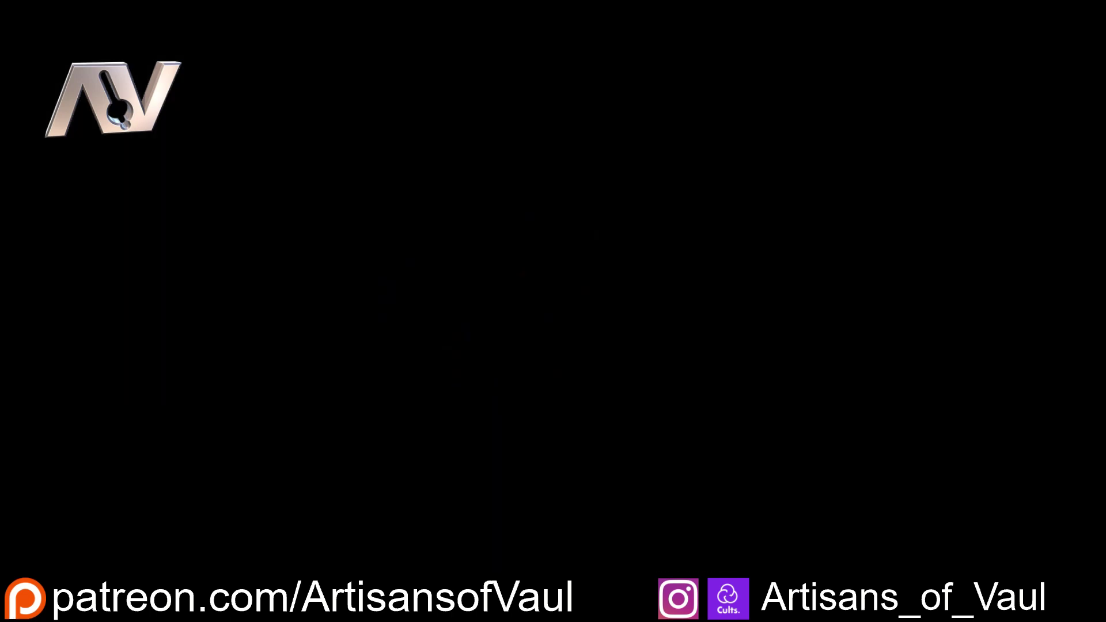